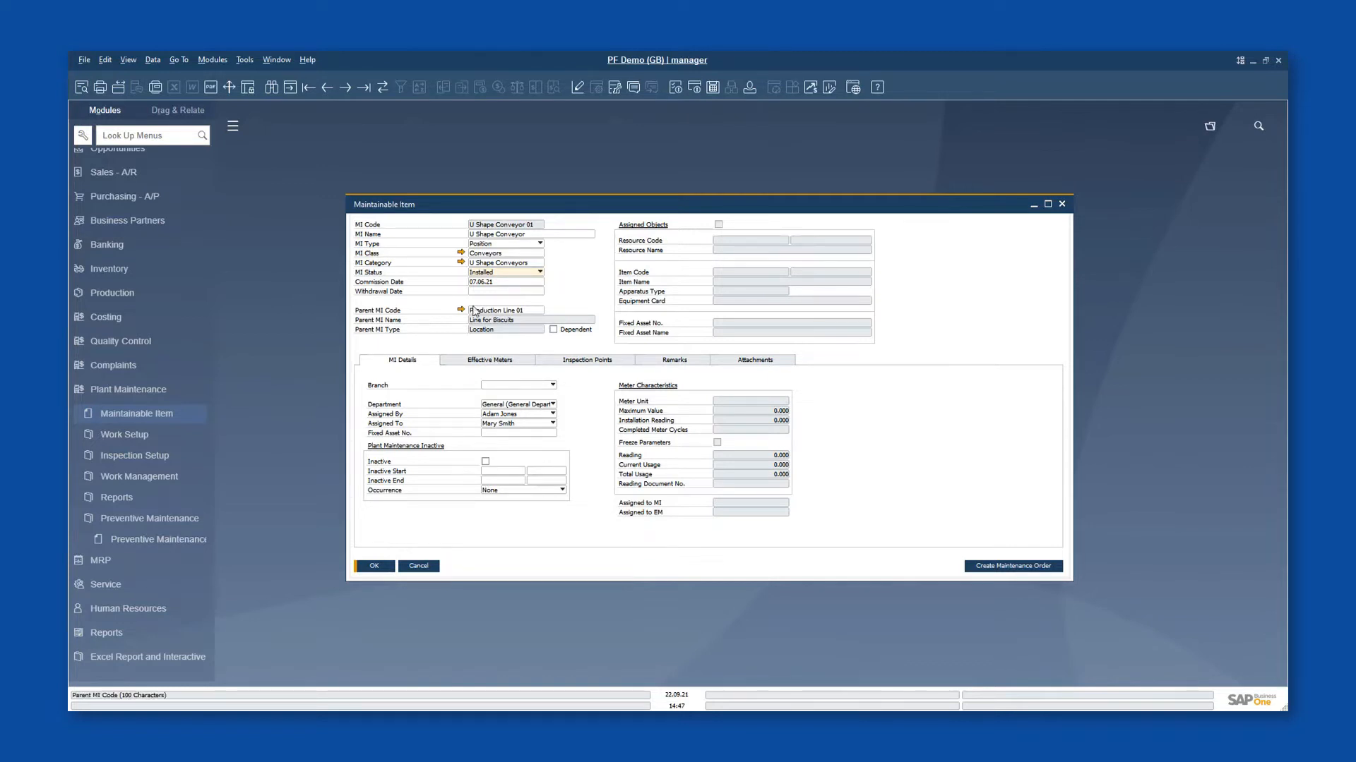
Check the available MI Type options for the U Shape Conveyor 01 item, keeping Position, and go to its branch setting
click(484, 244)
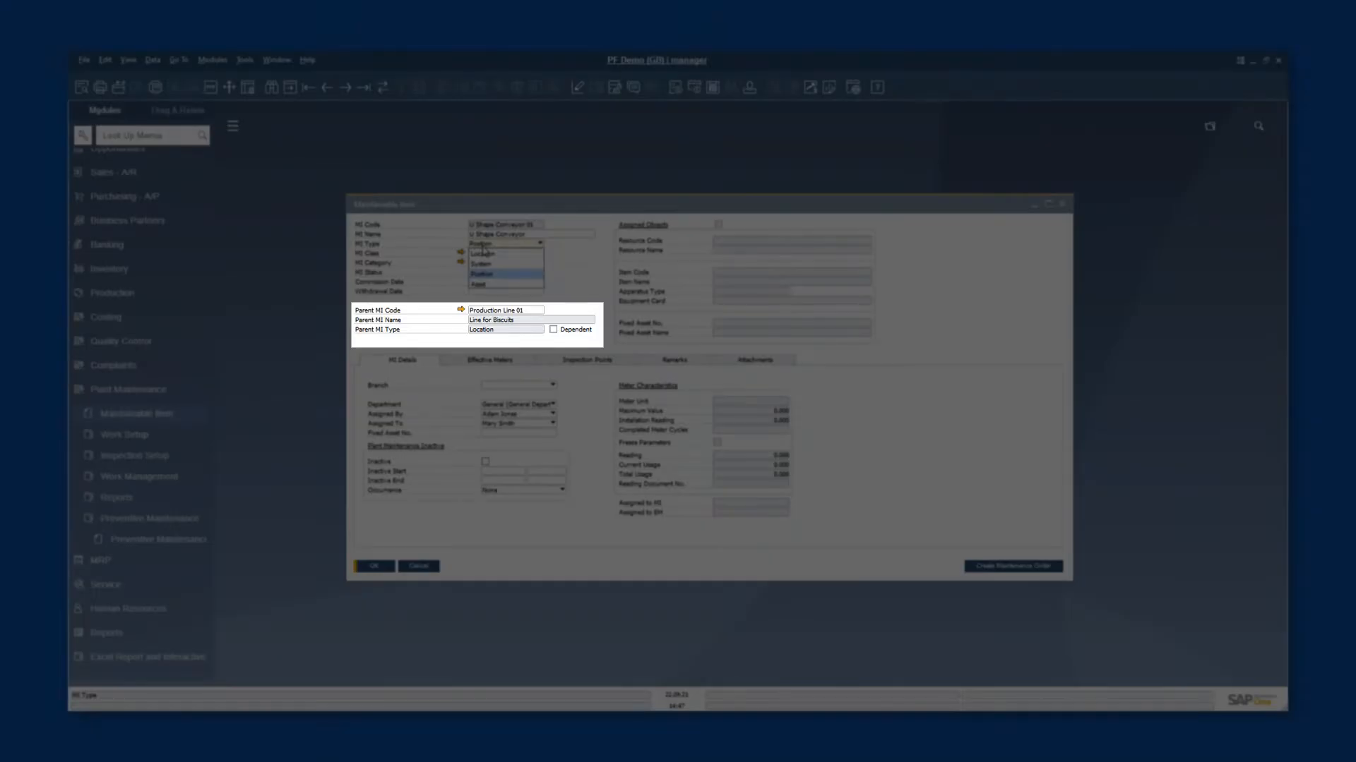
click(483, 244)
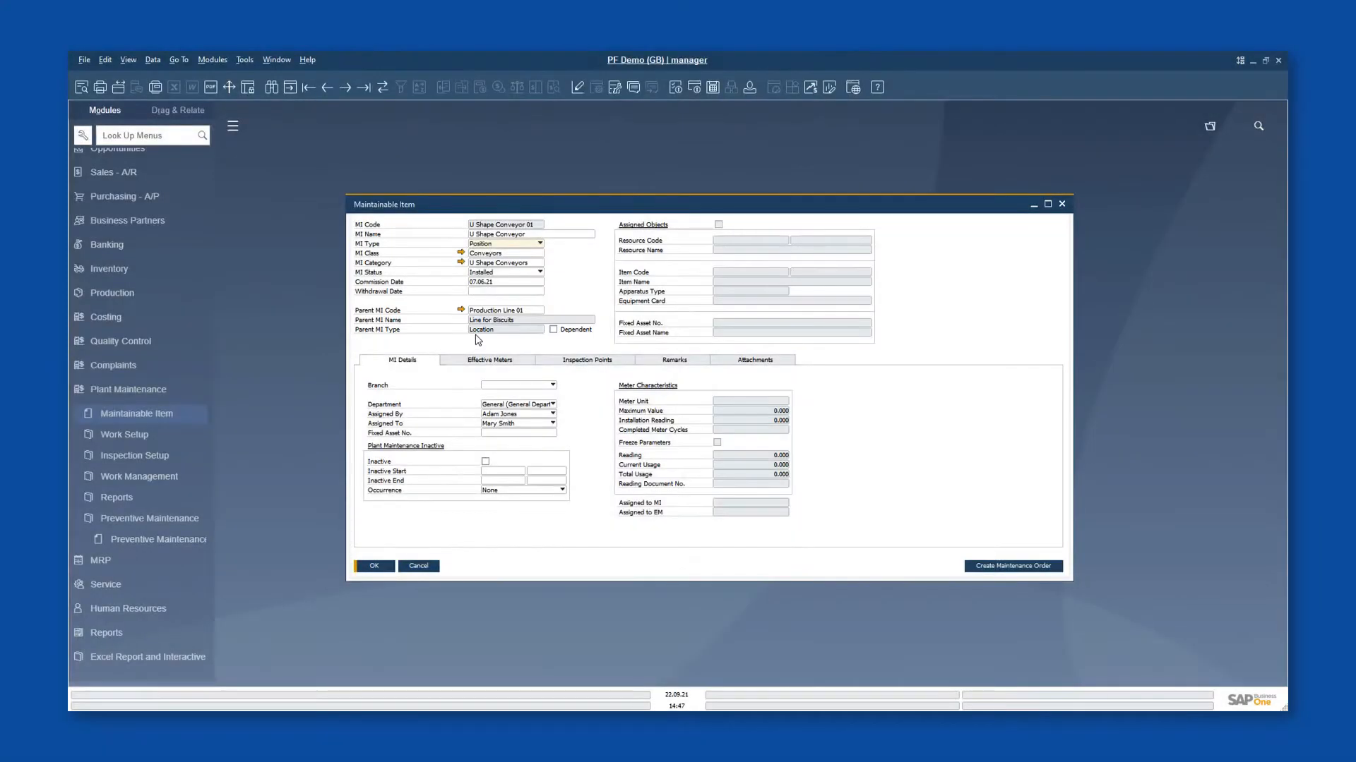
click(508, 387)
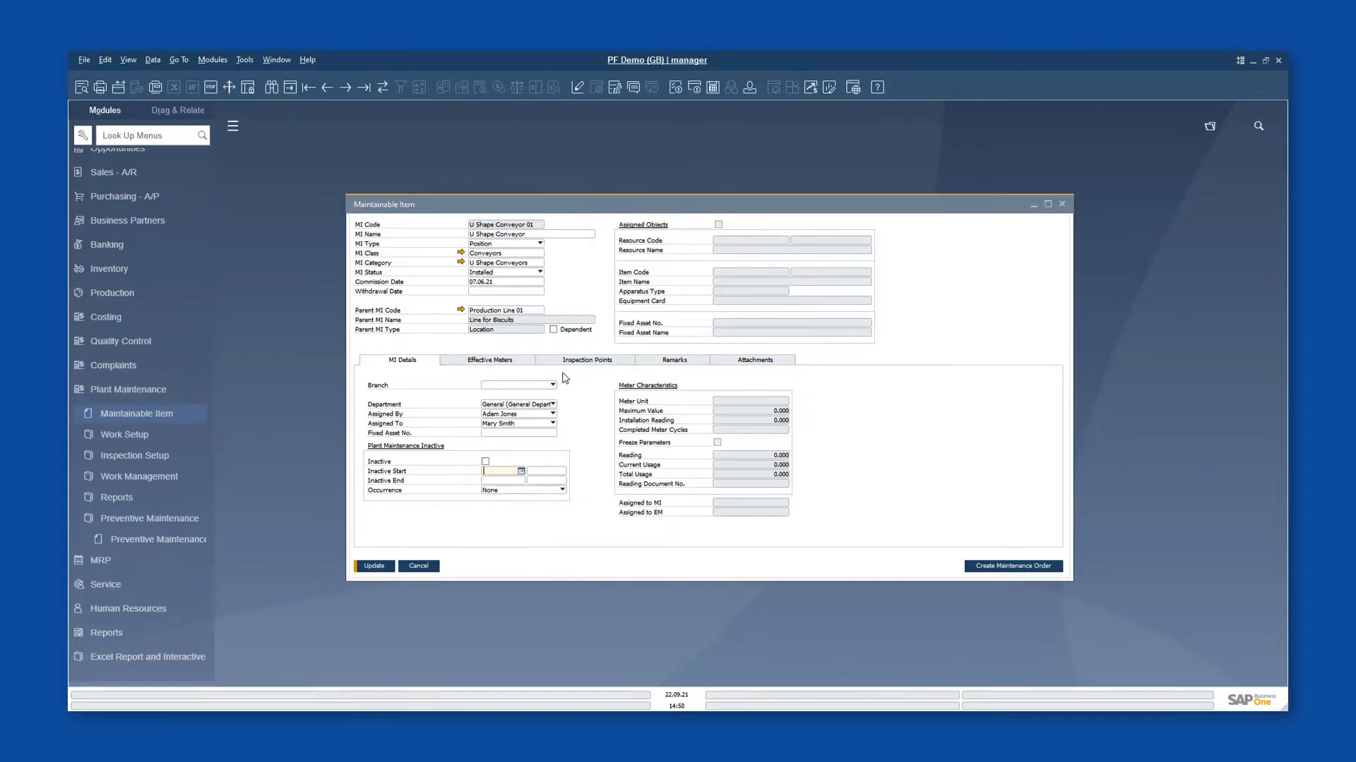
Look over the effective meters and inspection points of the U Shape Conveyor 01 item
click(501, 361)
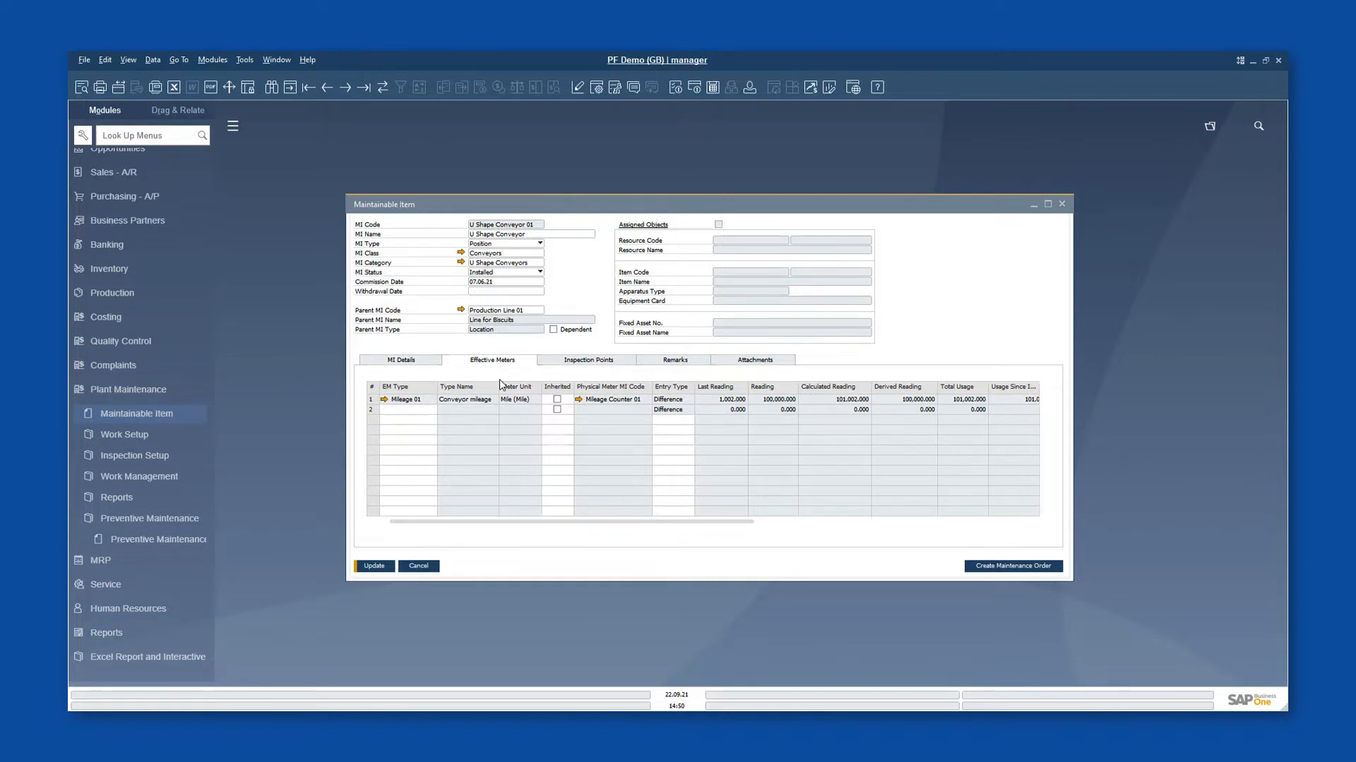
click(581, 368)
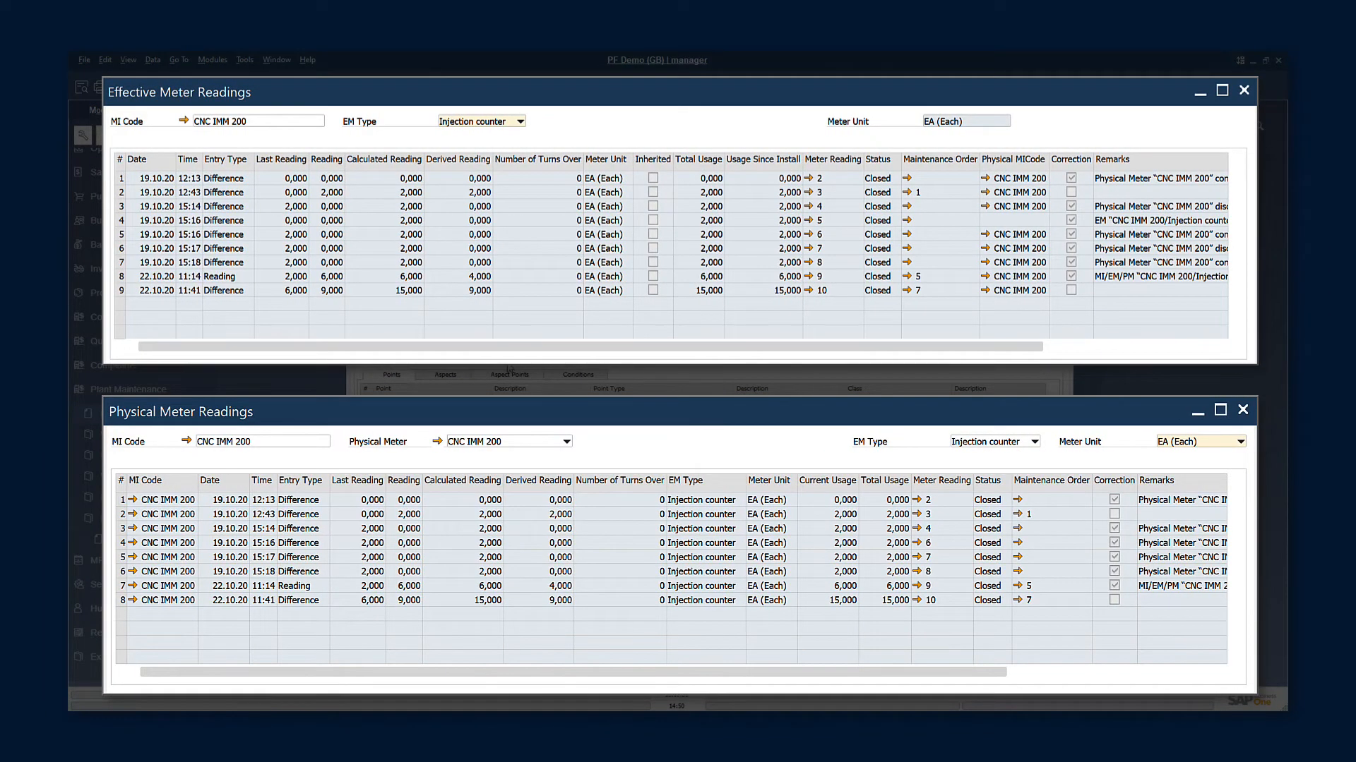
click(509, 368)
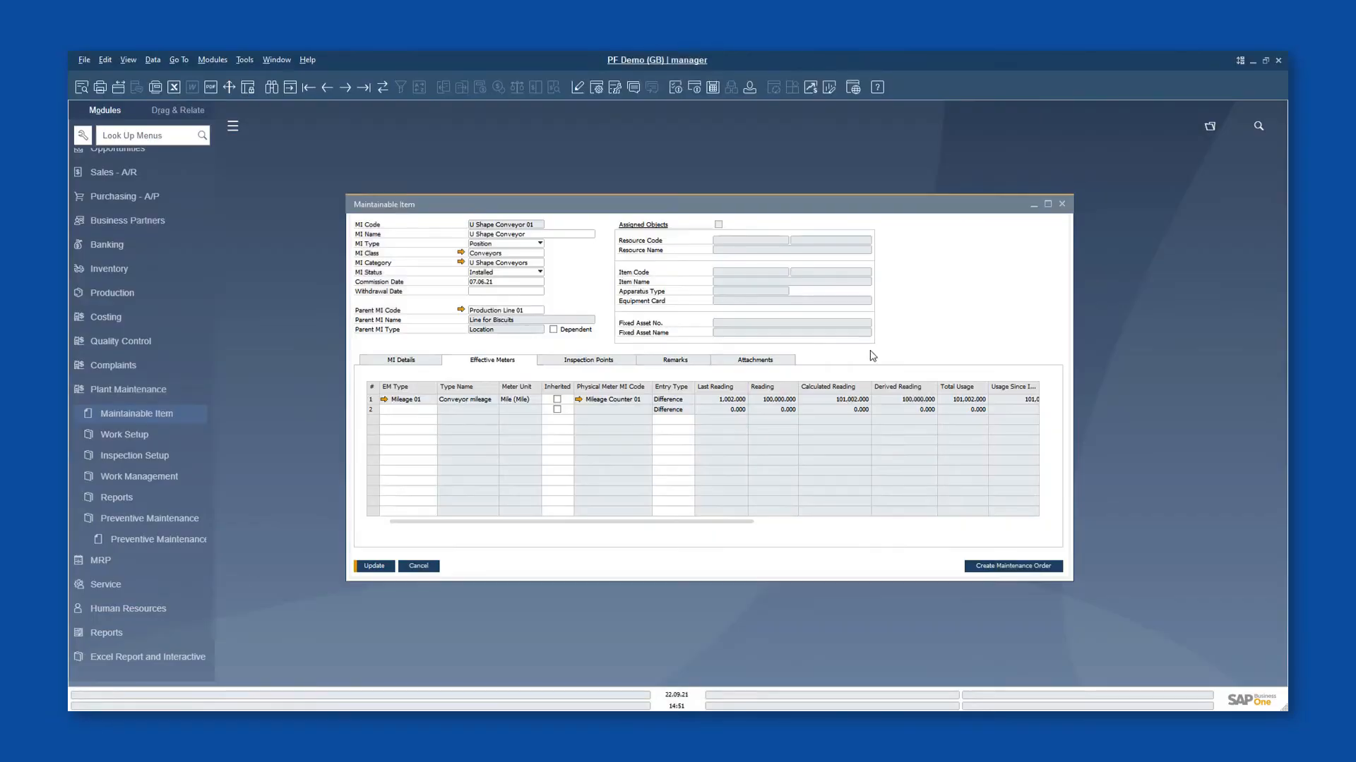
Maximize the Maintainable Item window and review the conveyor's inspection points and the limits and maintenance orders of its thickness aspect
click(1047, 204)
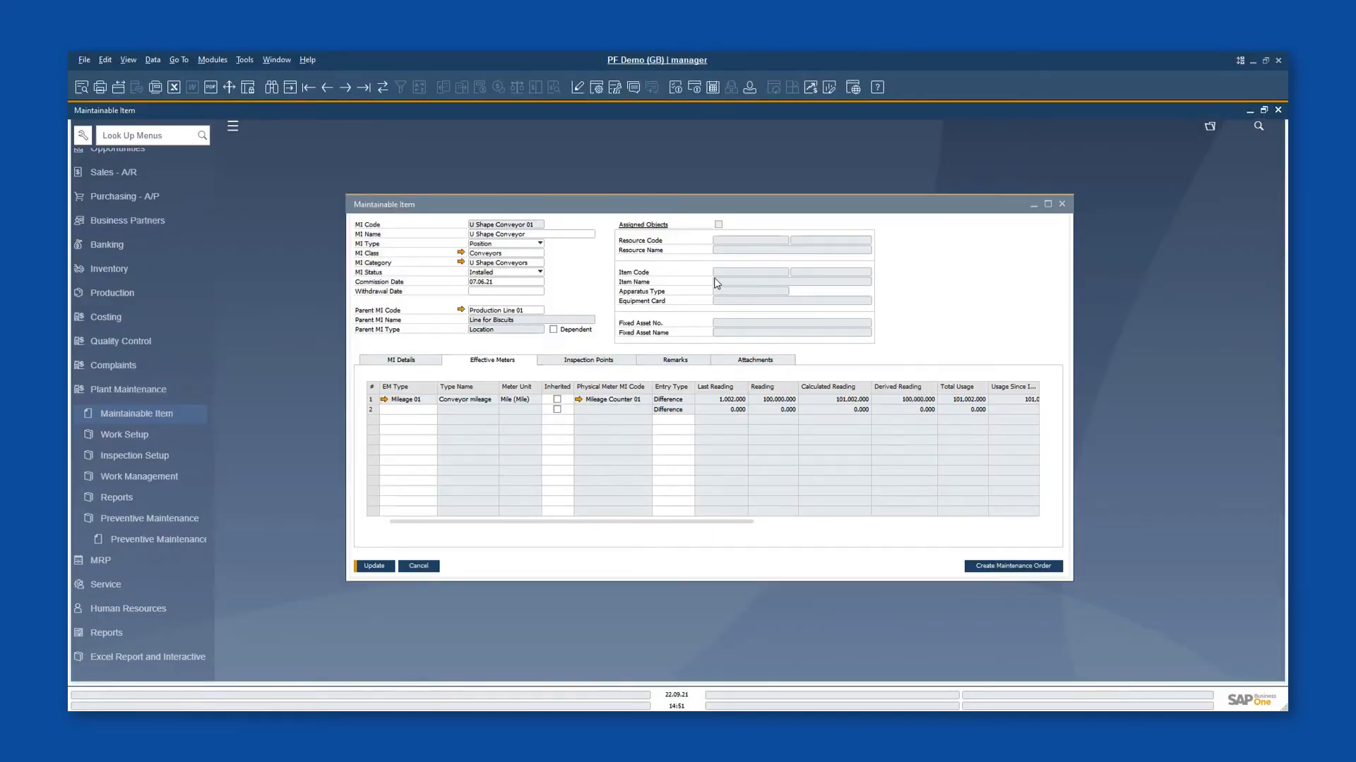
click(293, 269)
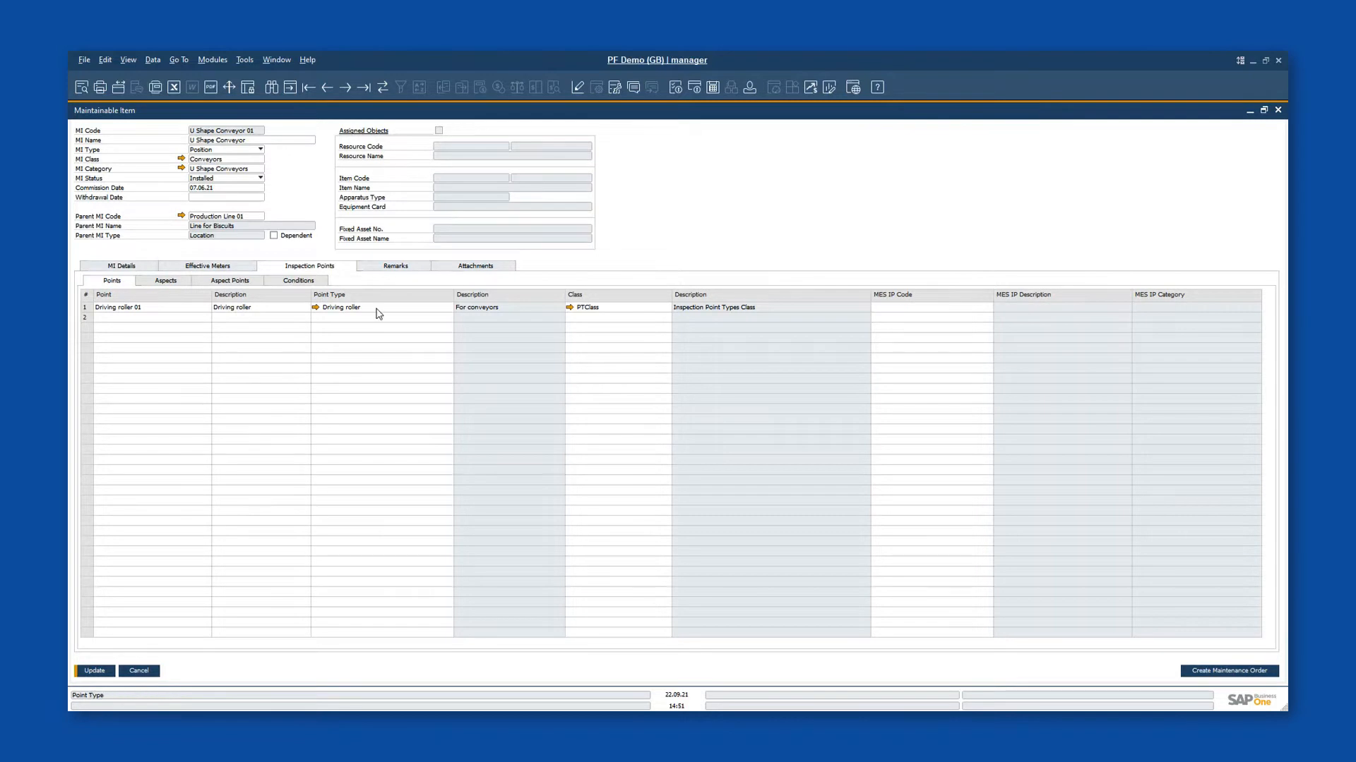
click(166, 280)
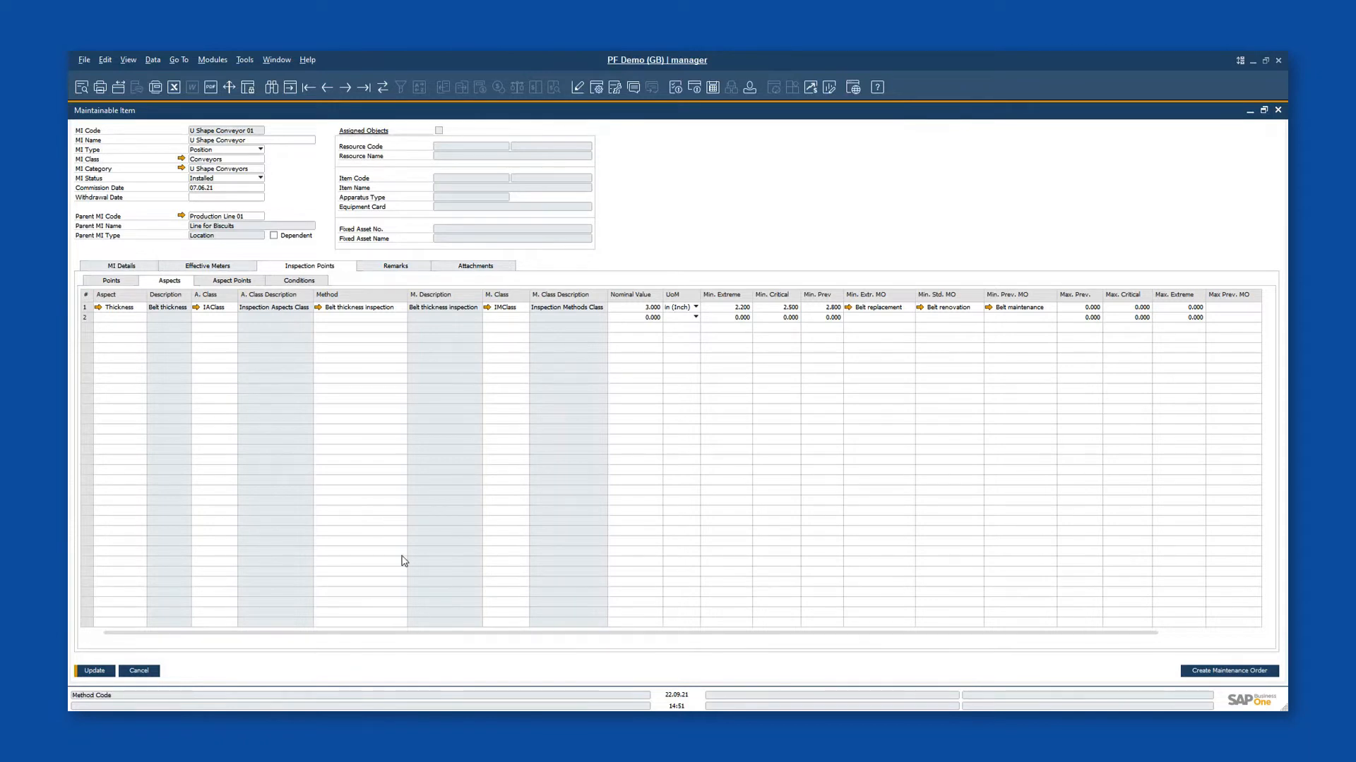
drag(520, 635, 665, 642)
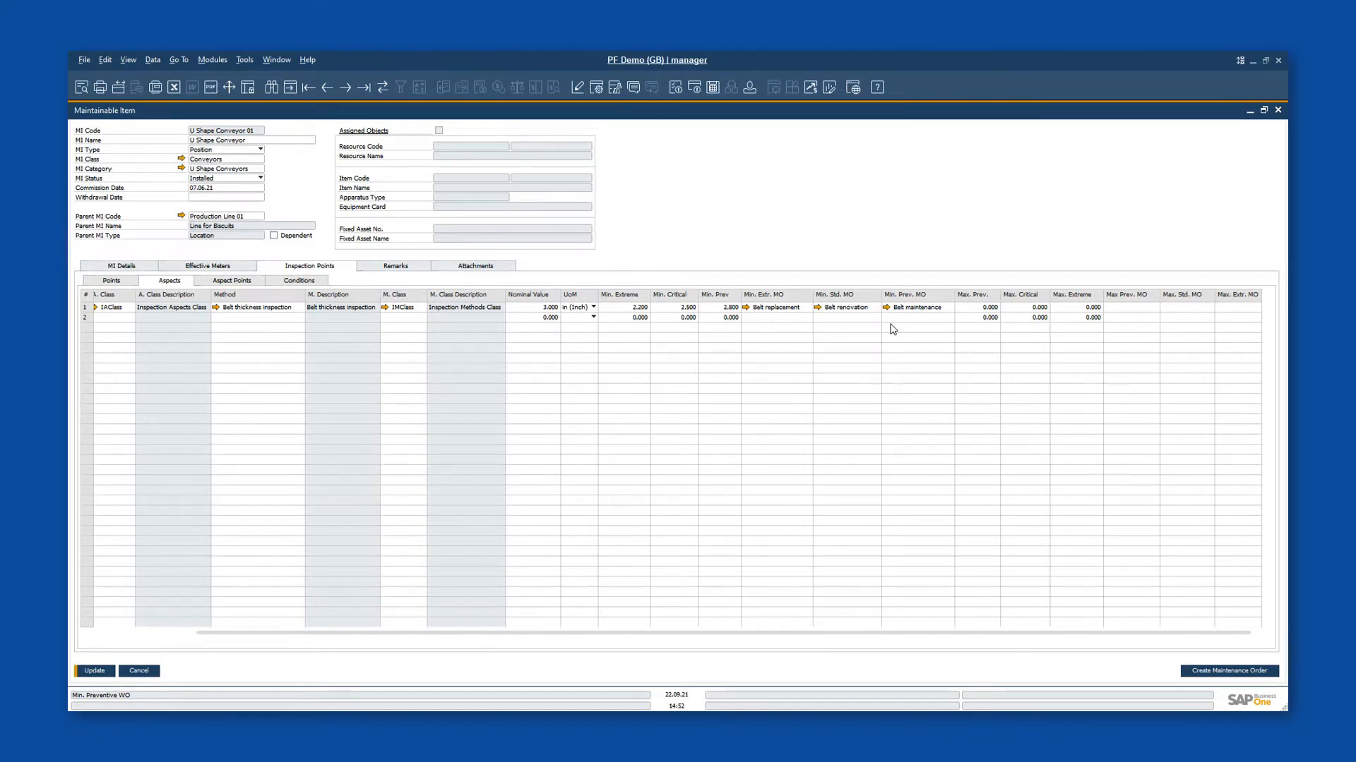
Open the Belt replacement maintenance order template, review its task checklist, material list and MO tools, and close it
click(746, 307)
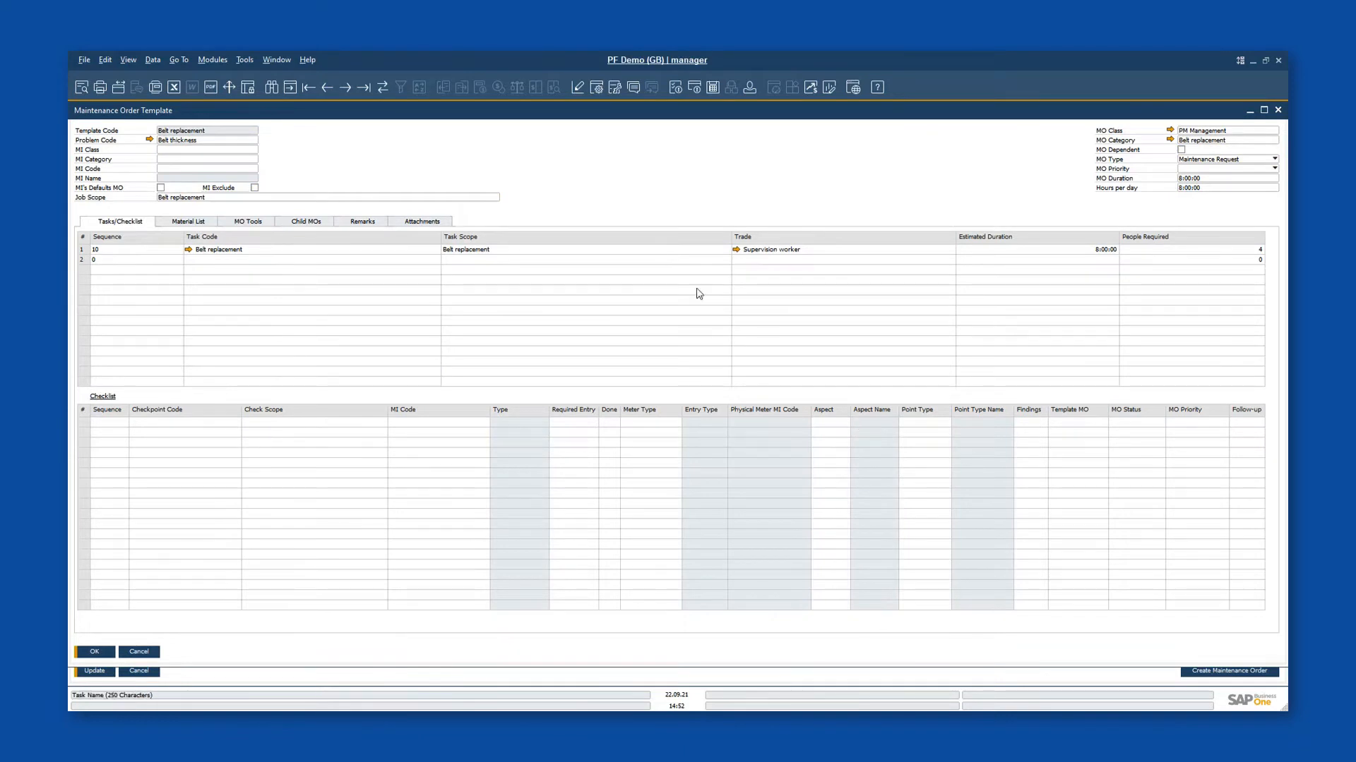
click(82, 250)
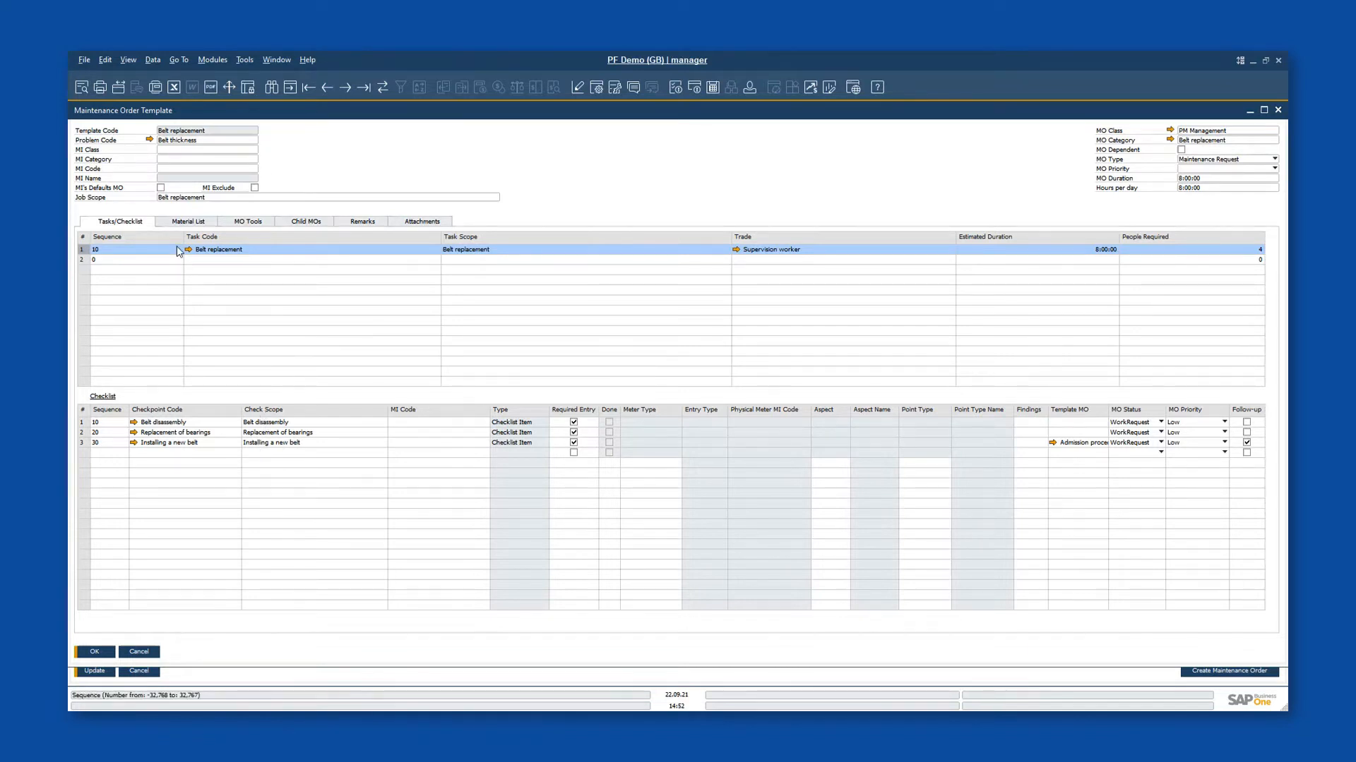
click(187, 224)
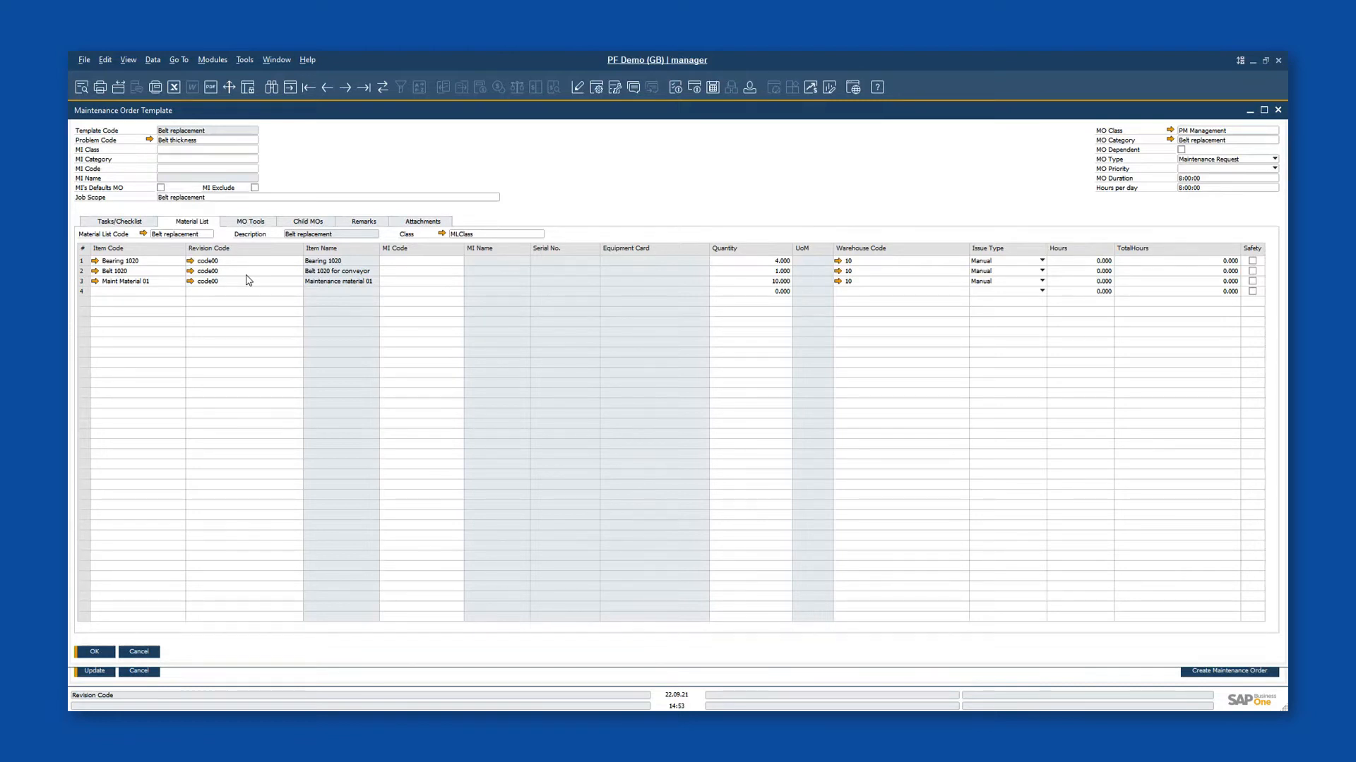
click(251, 221)
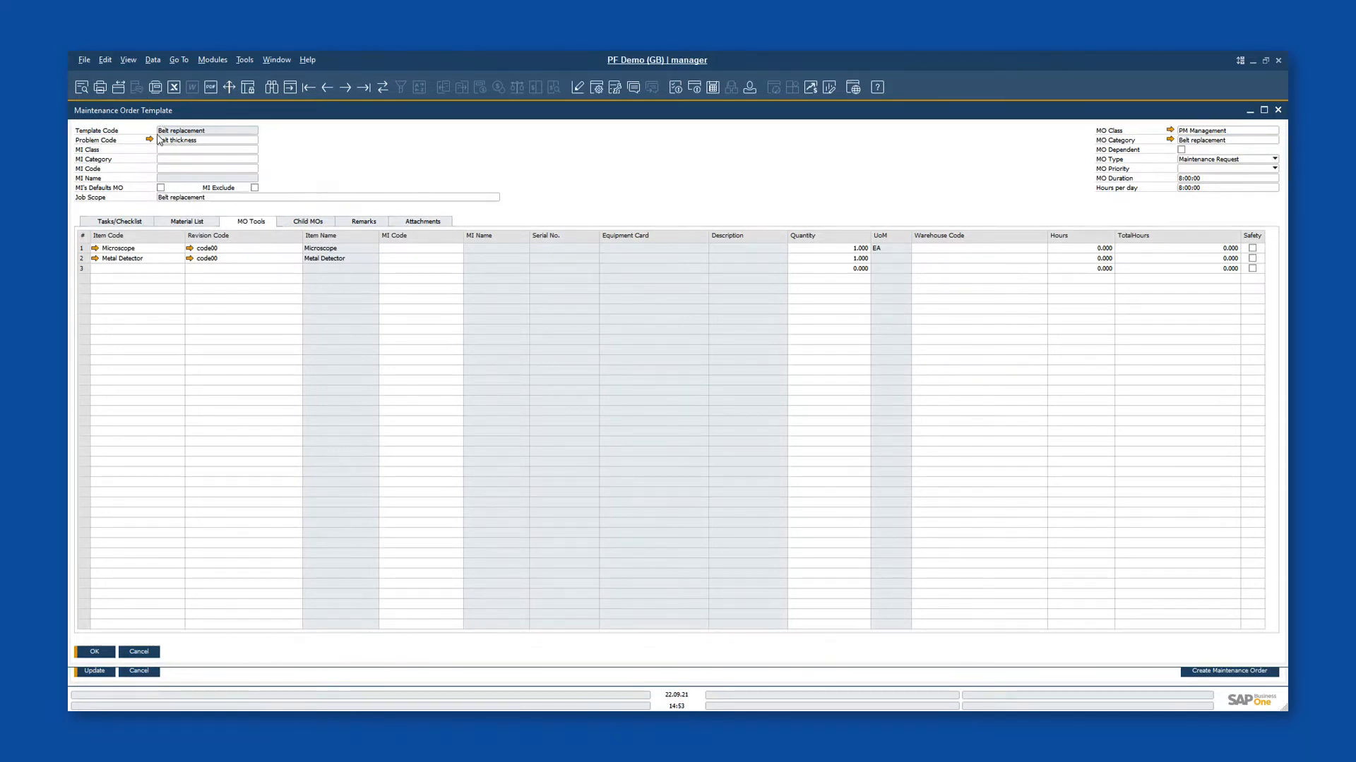
click(140, 655)
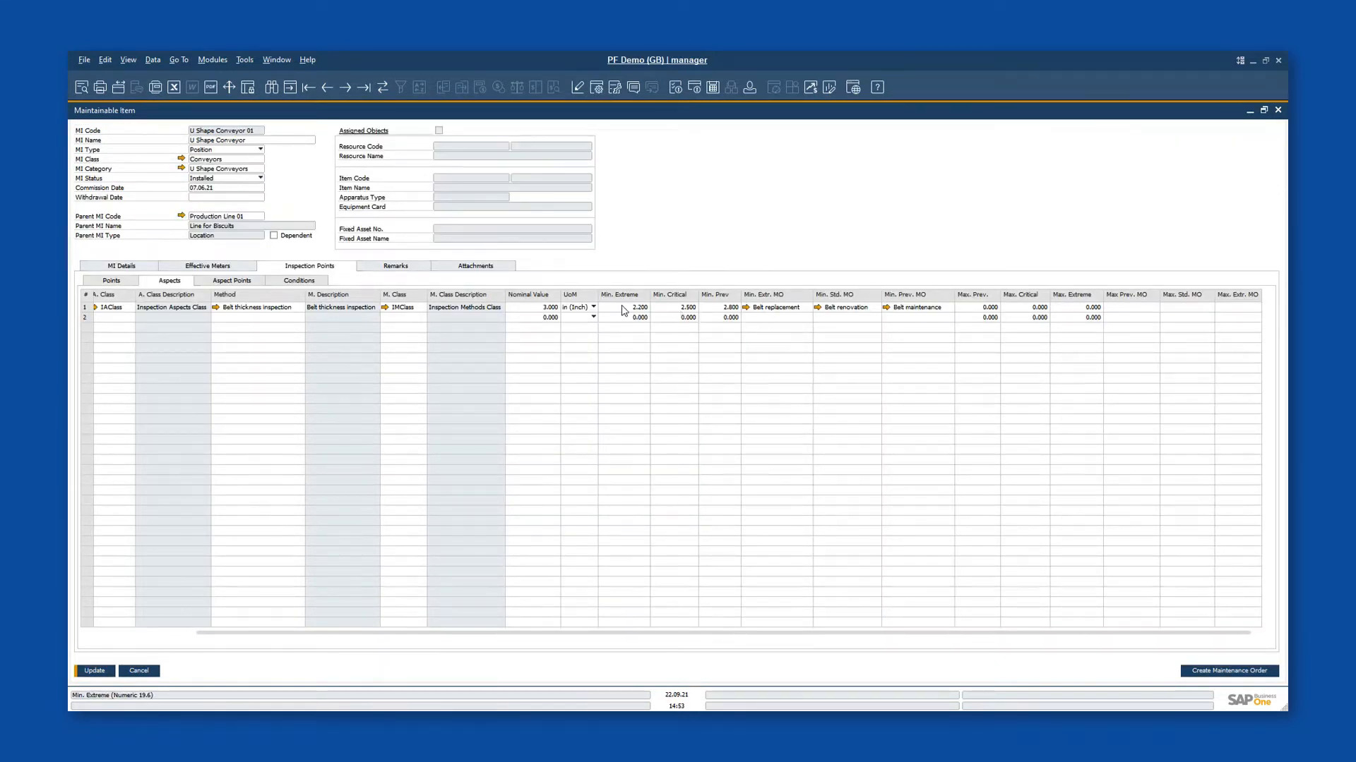
Open the Belt maintenance order template from the aspect's minimum preventive MO, review its task checklist, and close it
click(886, 308)
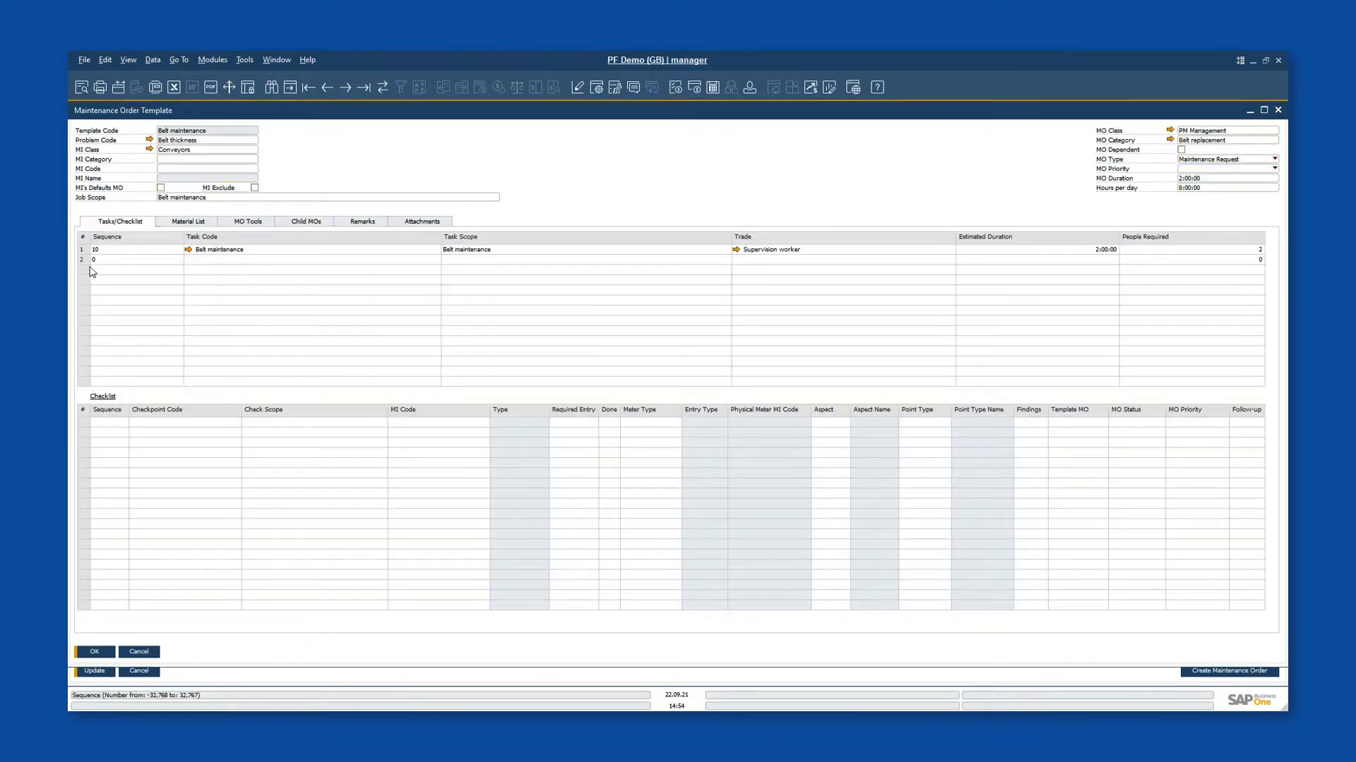
click(91, 251)
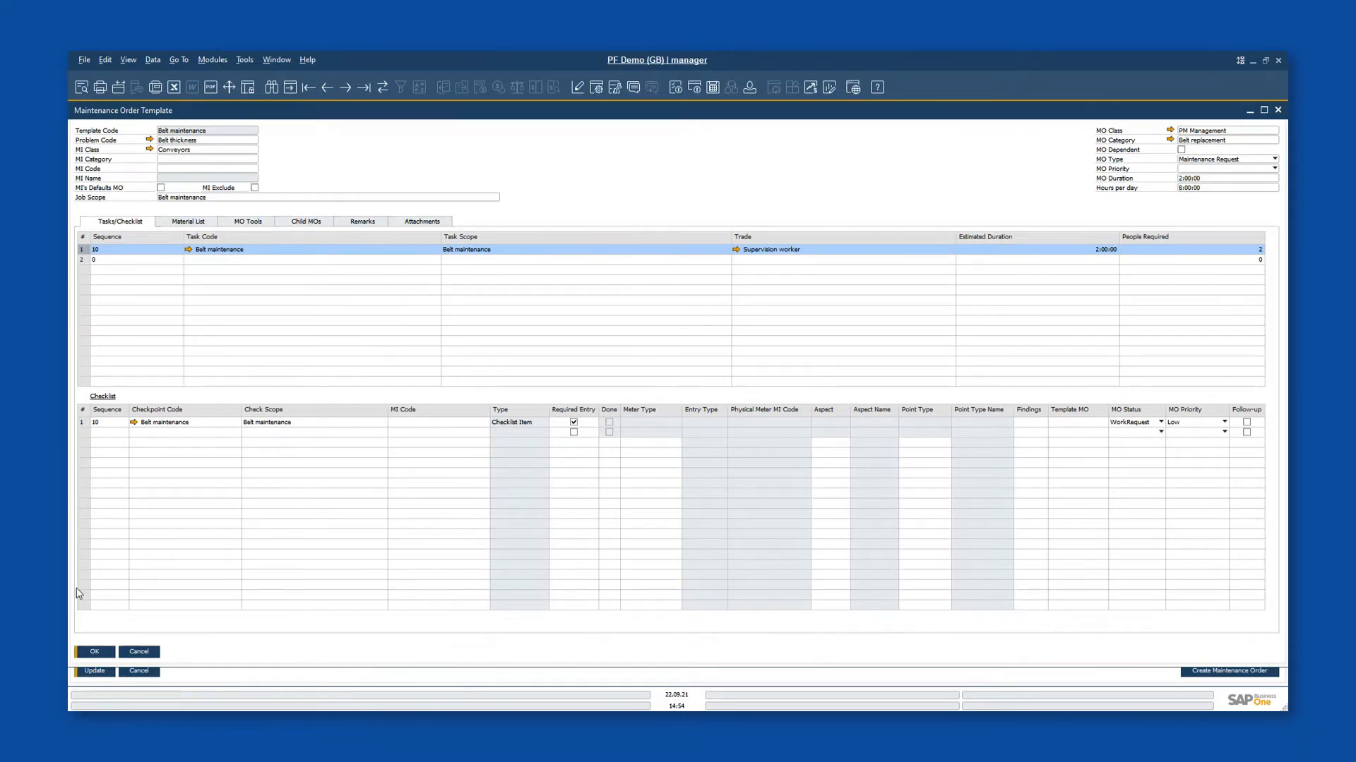
click(142, 654)
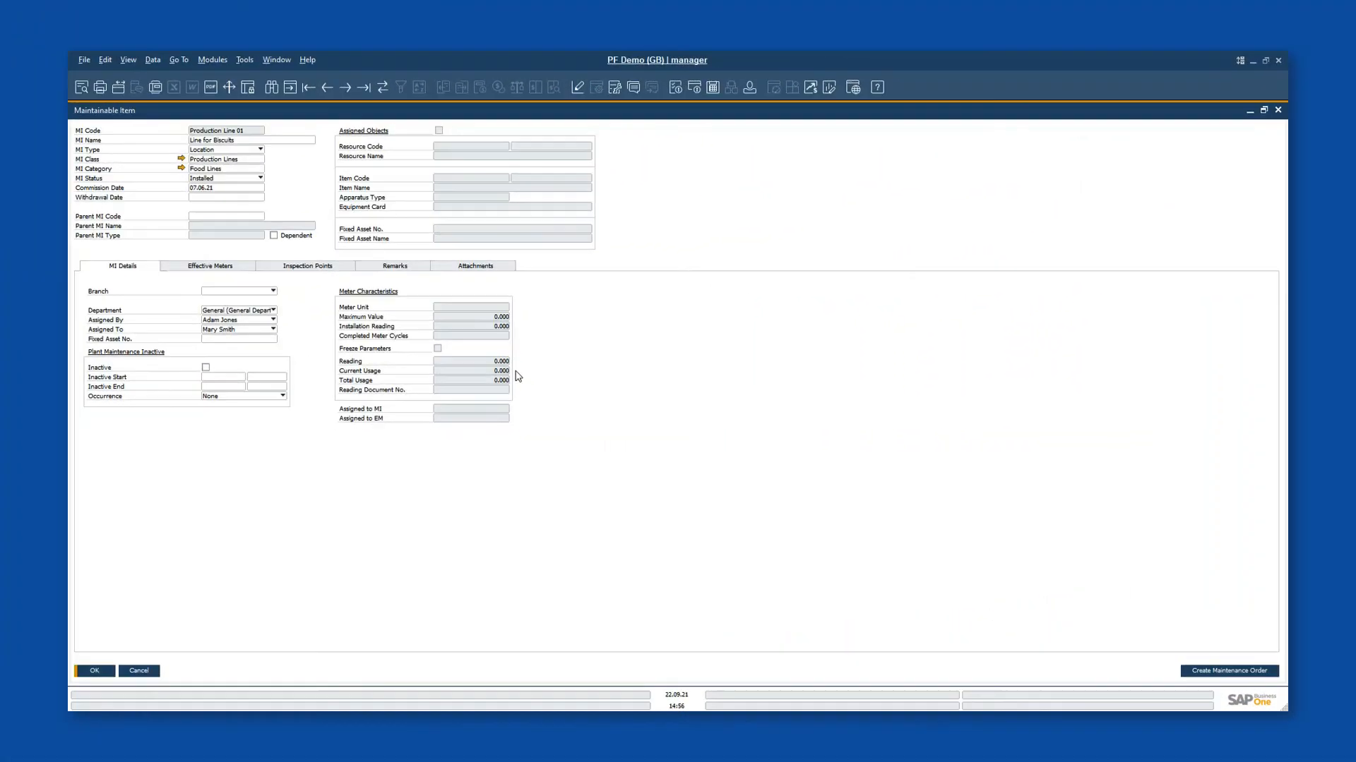
Open MI 360 from the Production Line 01 record, maximize it, and show the structure graph of the Single Head item
right_click(619, 344)
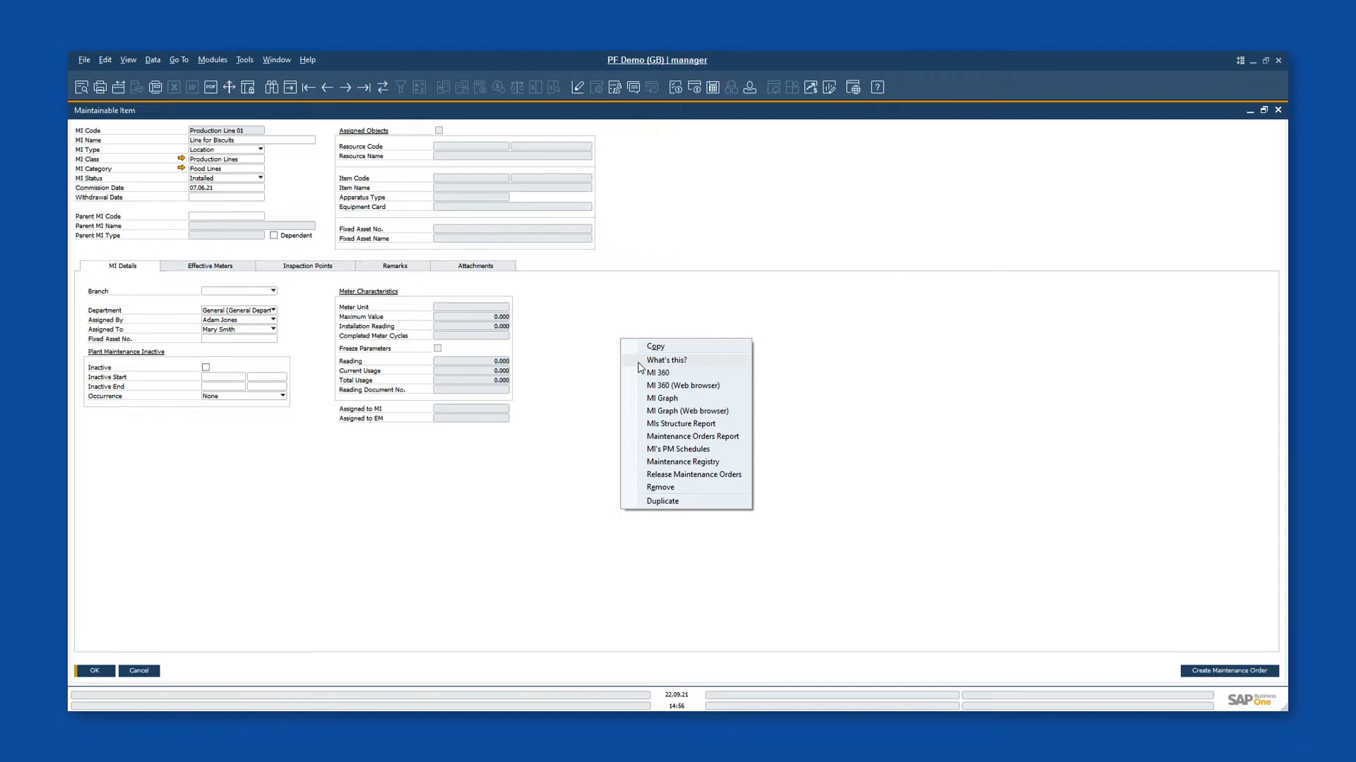
click(676, 373)
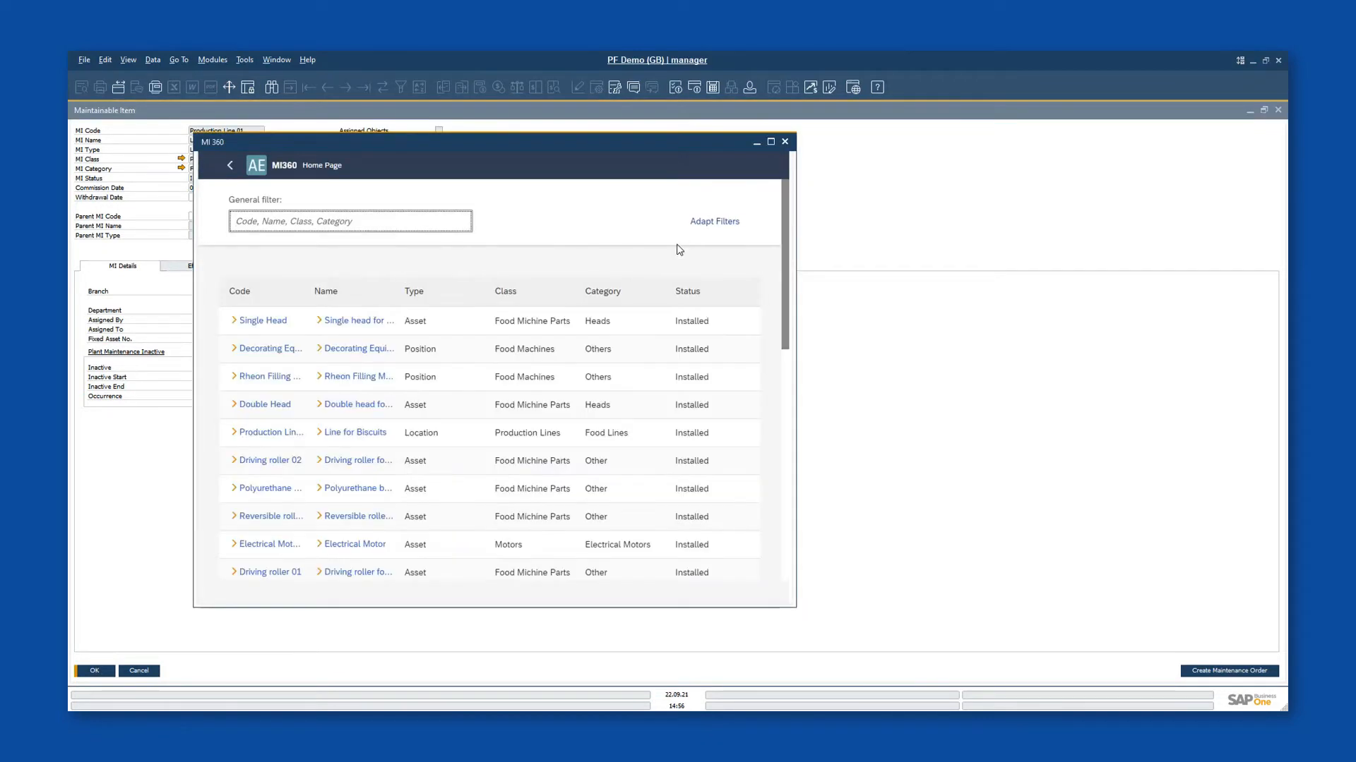
click(770, 142)
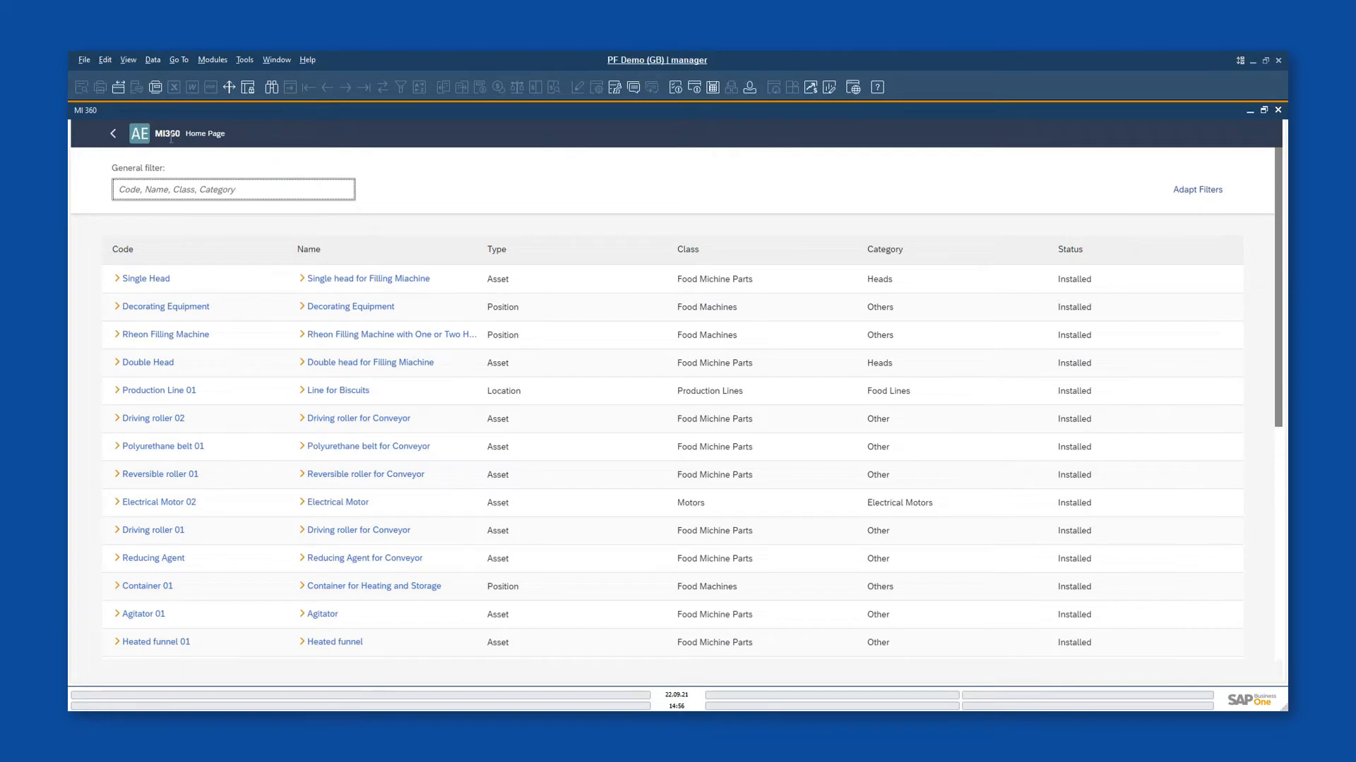
click(215, 284)
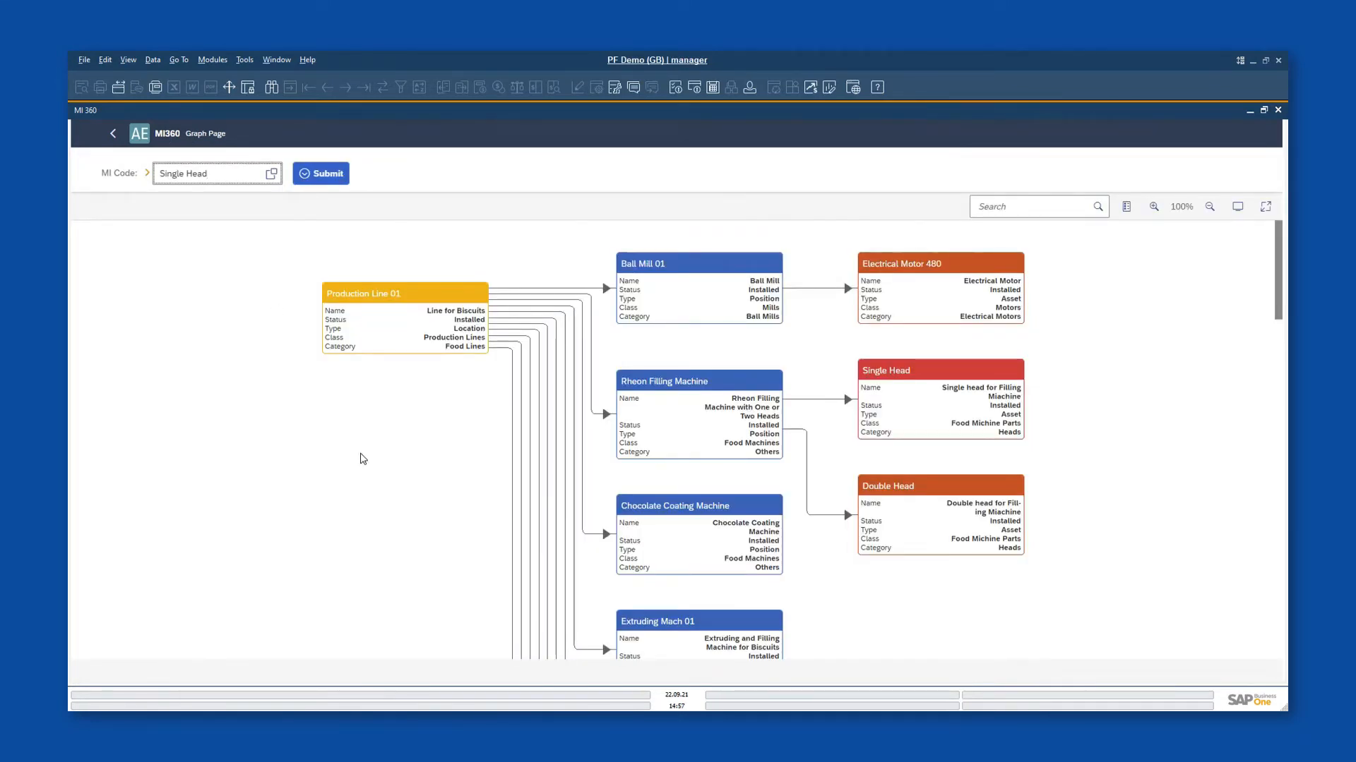
Survey the Single Head structure graph at several magnifications and show the legend with key combinations and node types
mouse_move(1278, 267)
mouse_down()
mouse_move(1279, 580)
mouse_move(1279, 293)
mouse_up()
click(1209, 206)
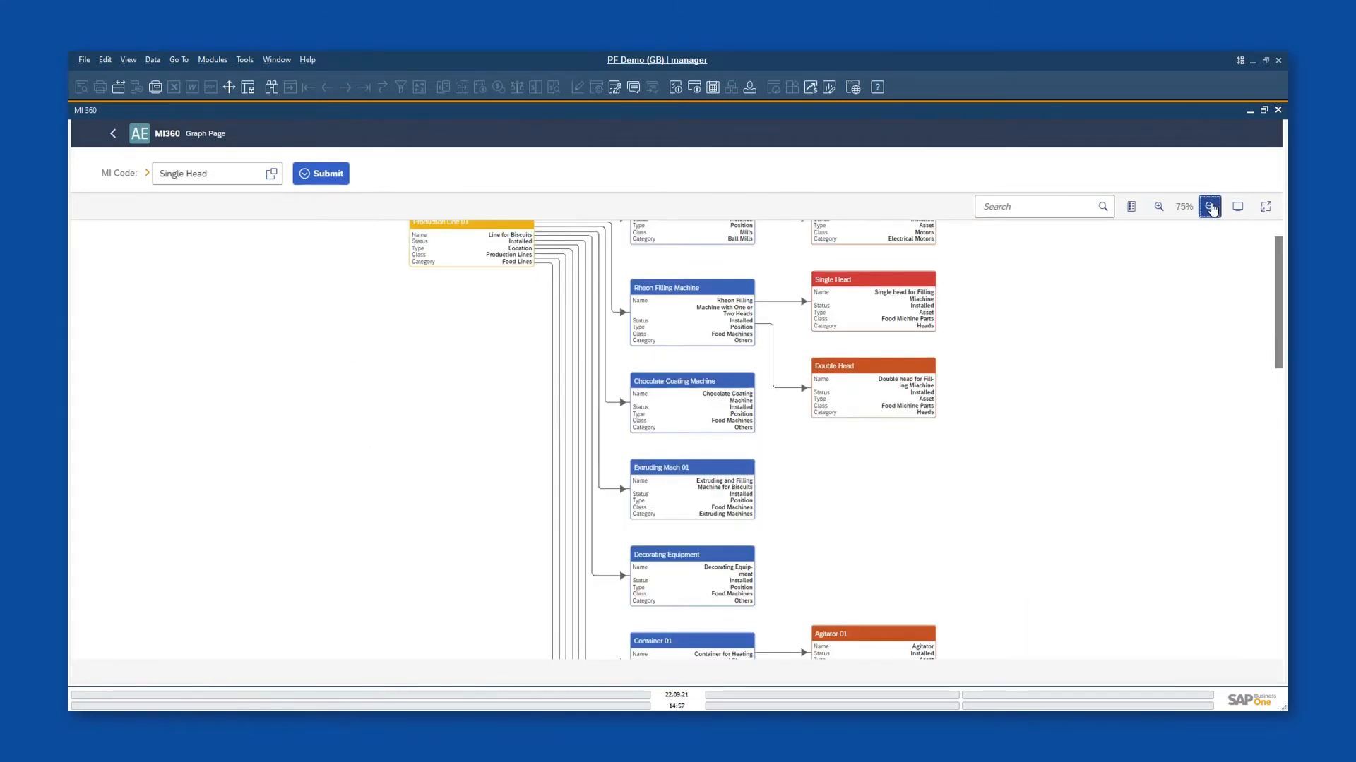
click(1209, 206)
click(1209, 206)
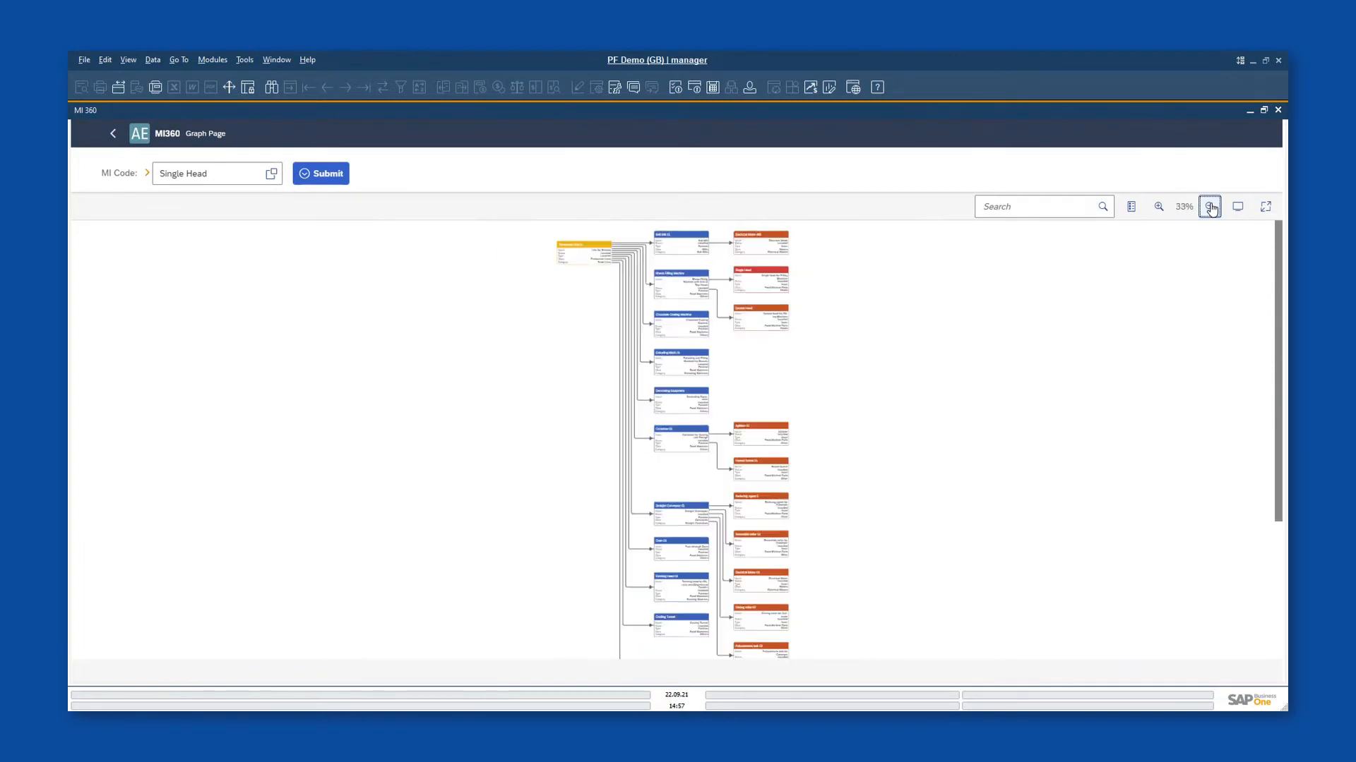
click(1158, 206)
scroll(1174, 264, up, 3)
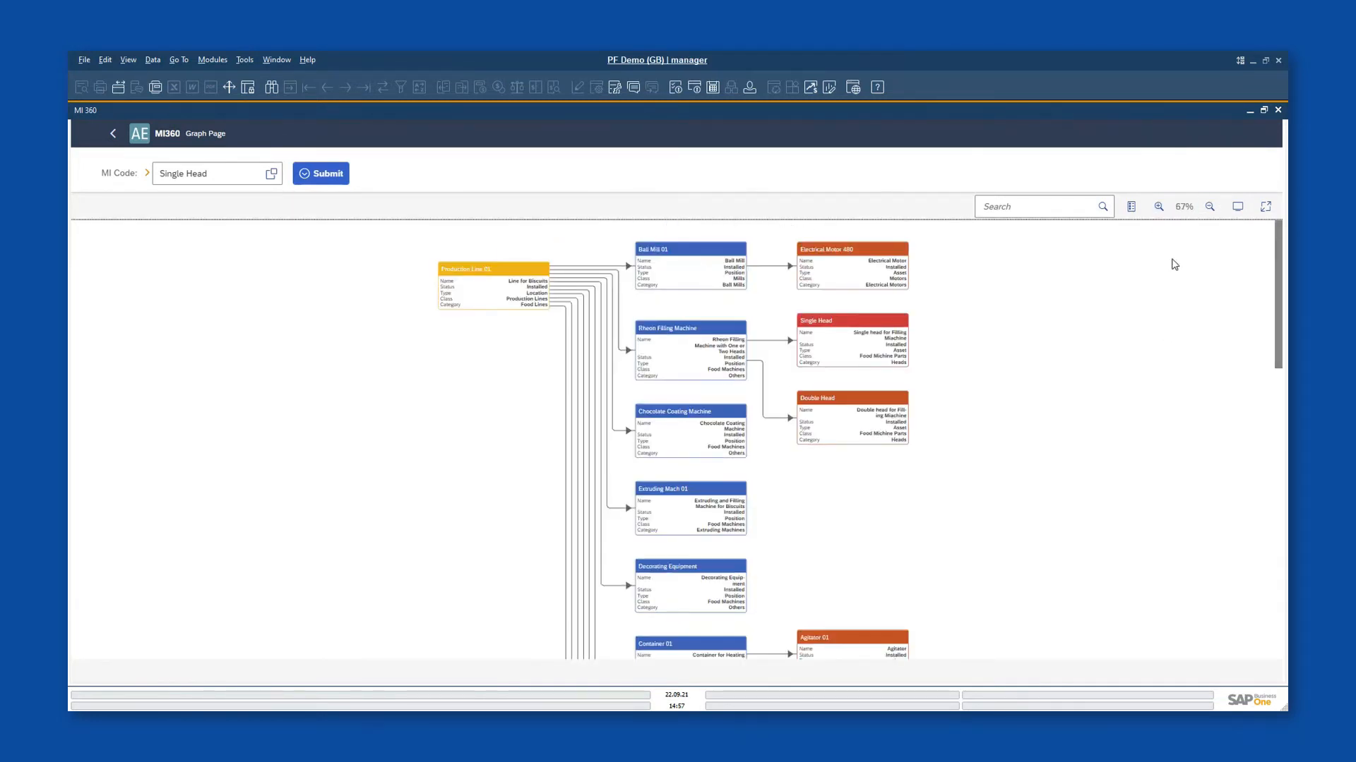
click(1131, 206)
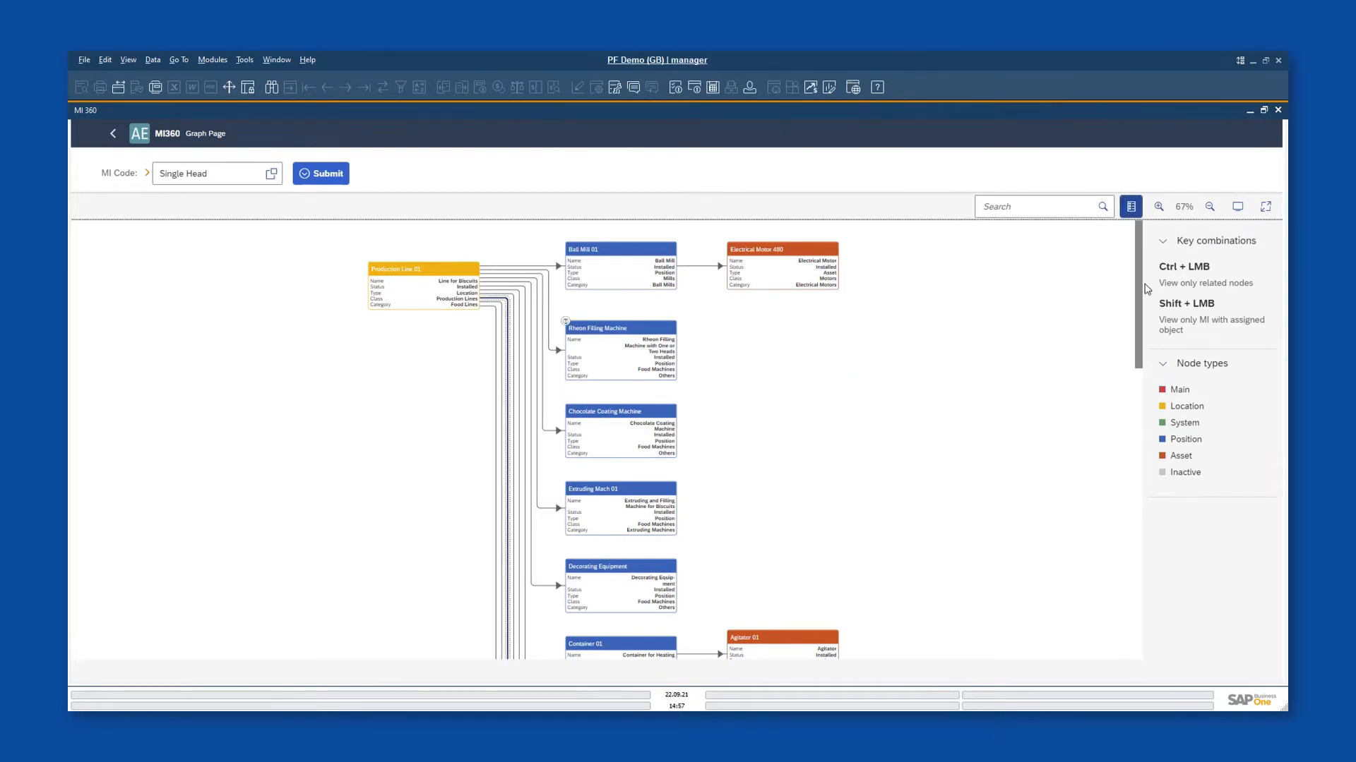
Find and select the U Shape Conveyor 01 node in the graph and view all its child assets
drag(1141, 293, 1130, 522)
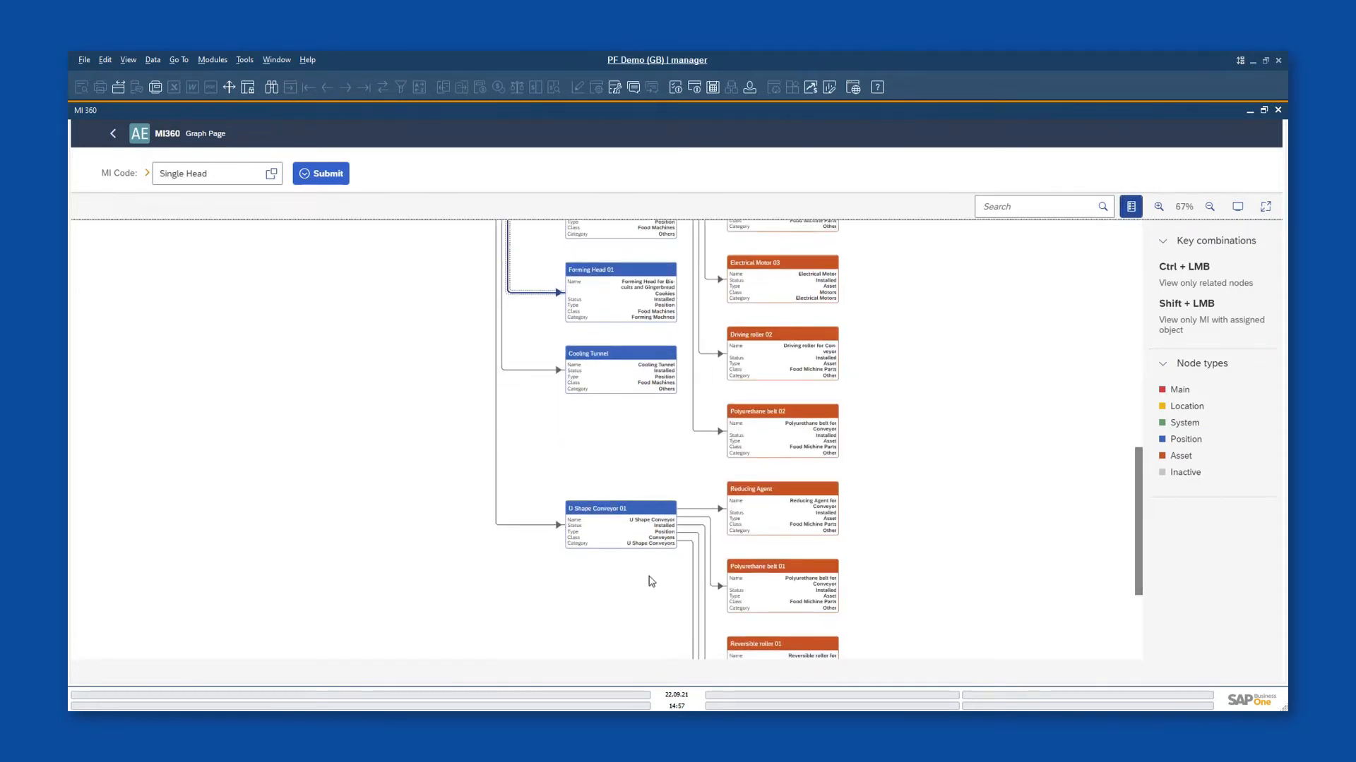
click(613, 523)
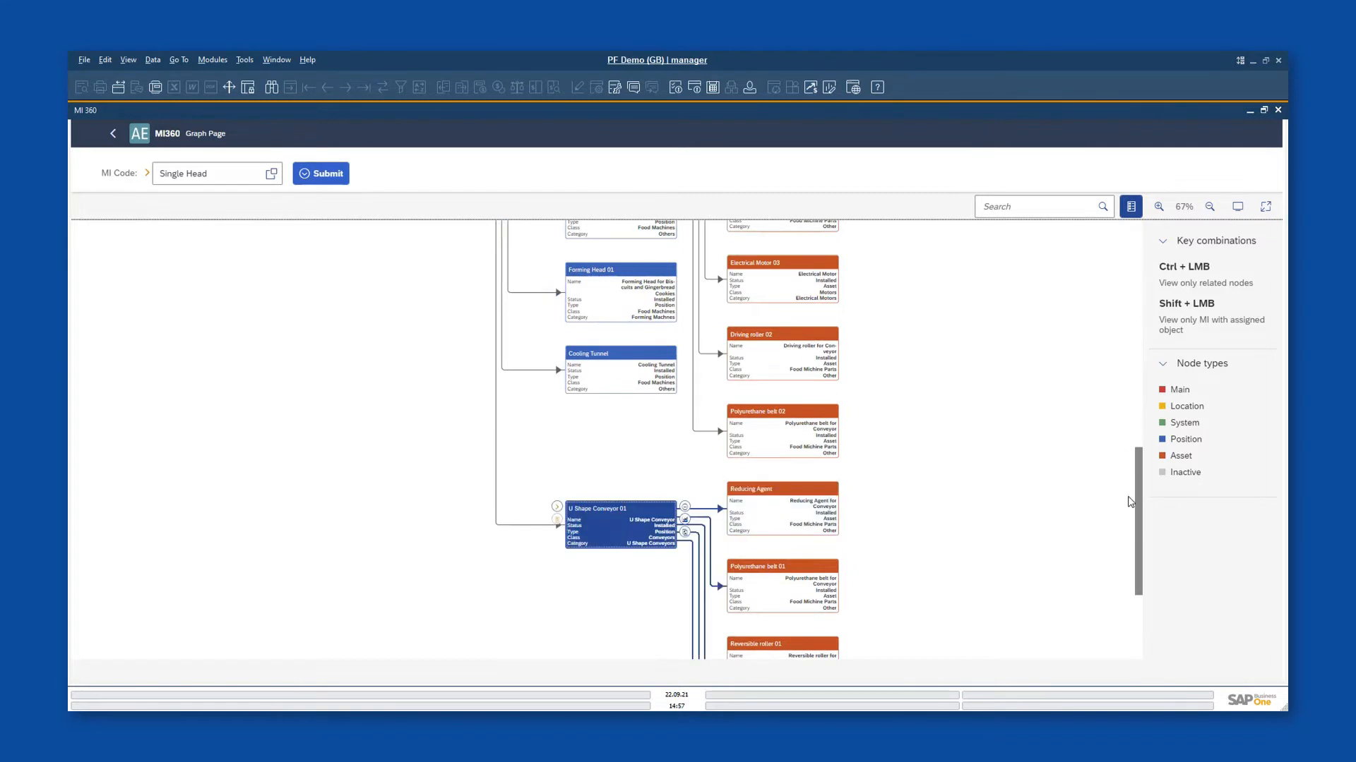
drag(1138, 496, 1139, 558)
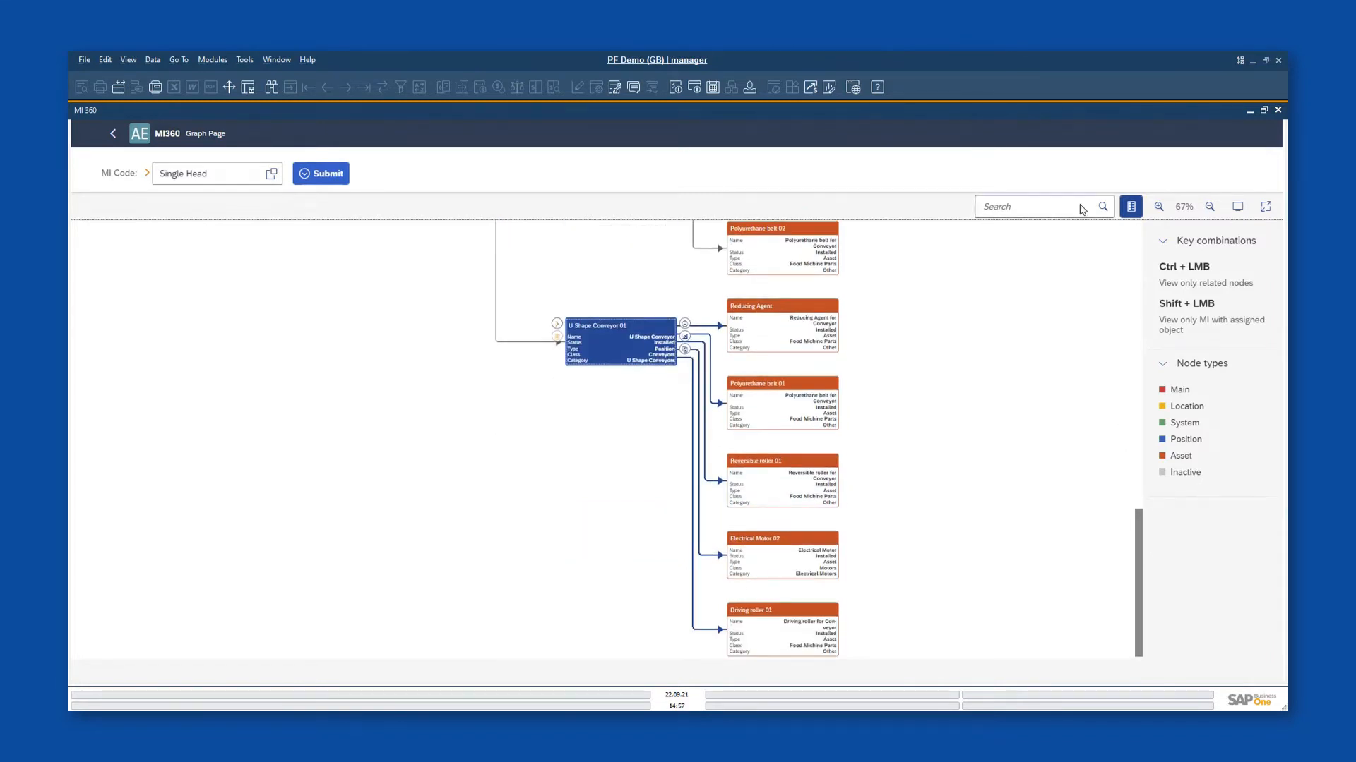
Enlarge the graph to 90%, open the Maintainable Item record from the Production Line 01 node, and close the record
click(1158, 207)
click(1158, 207)
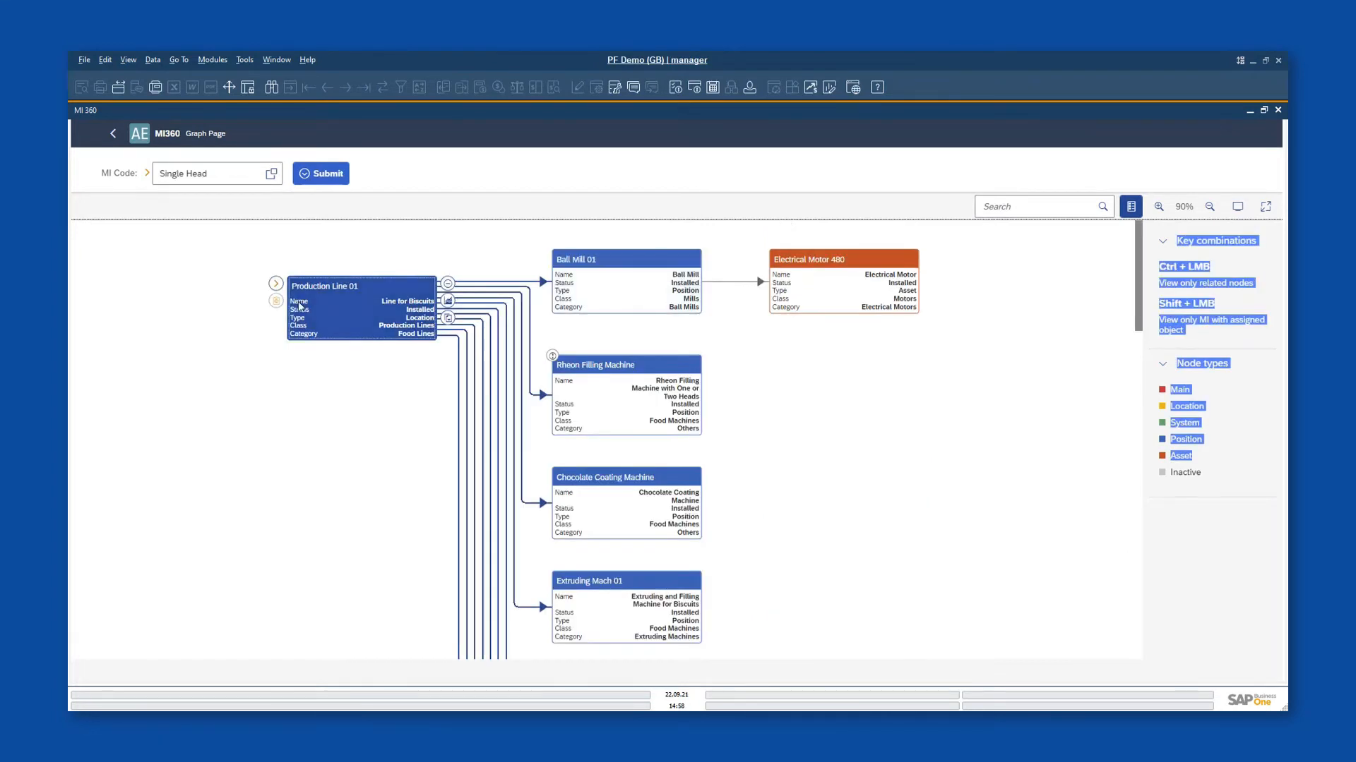
click(275, 285)
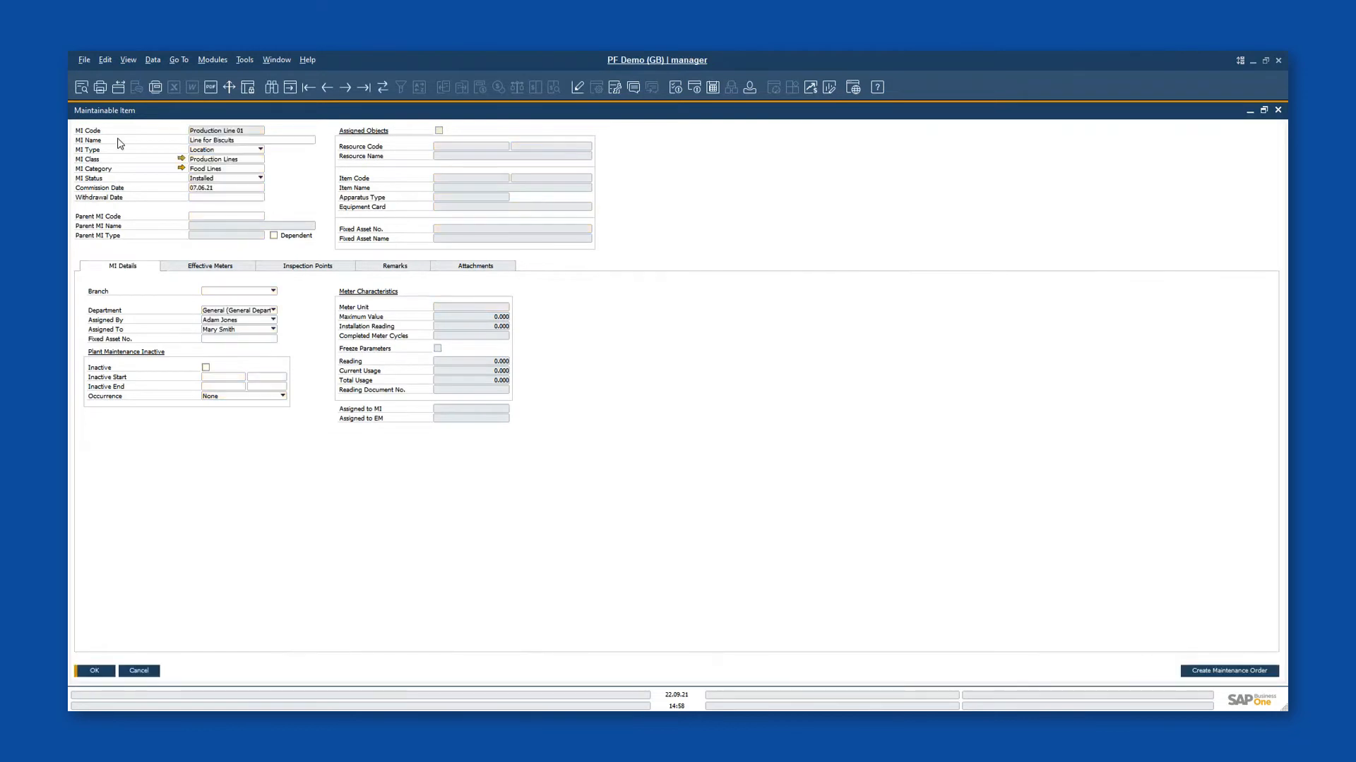
click(141, 671)
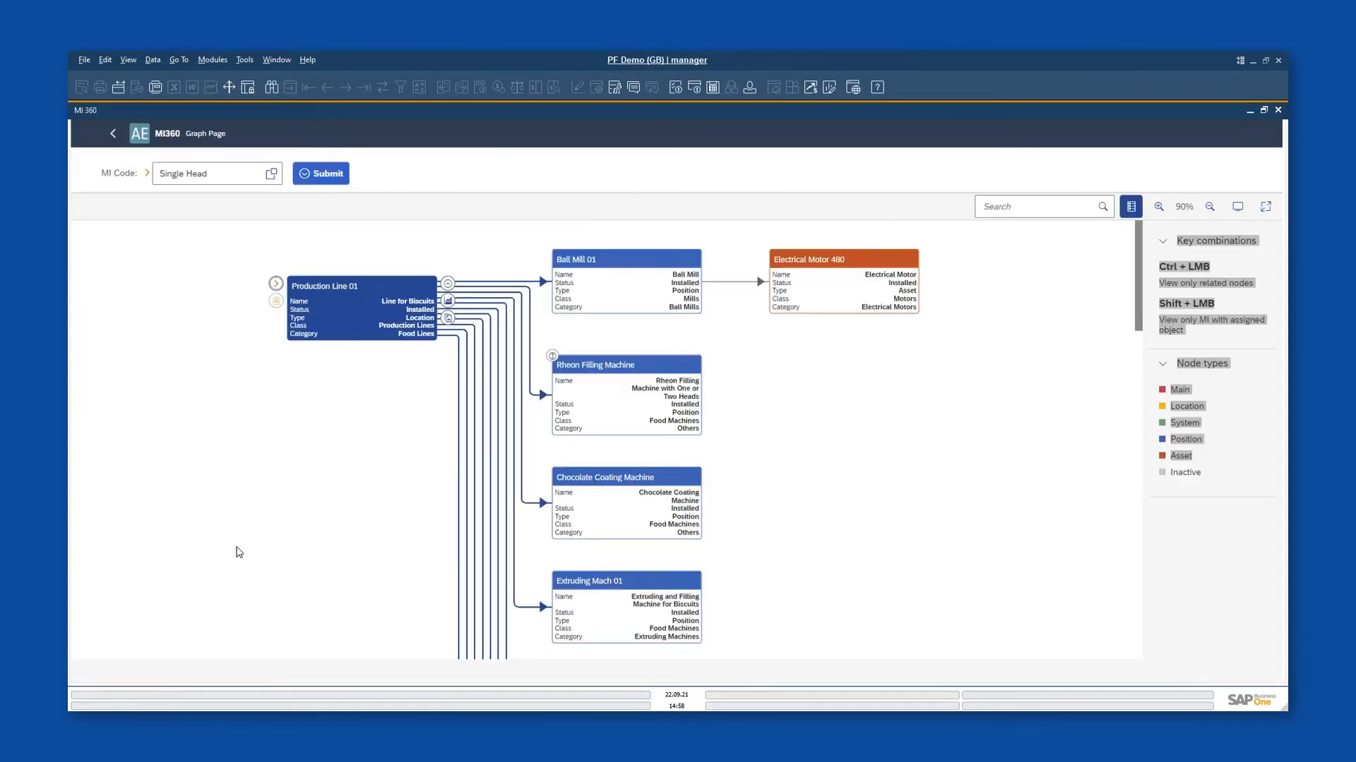
Collapse the child nodes of Production Line 01 in the graph and expand them again
click(449, 285)
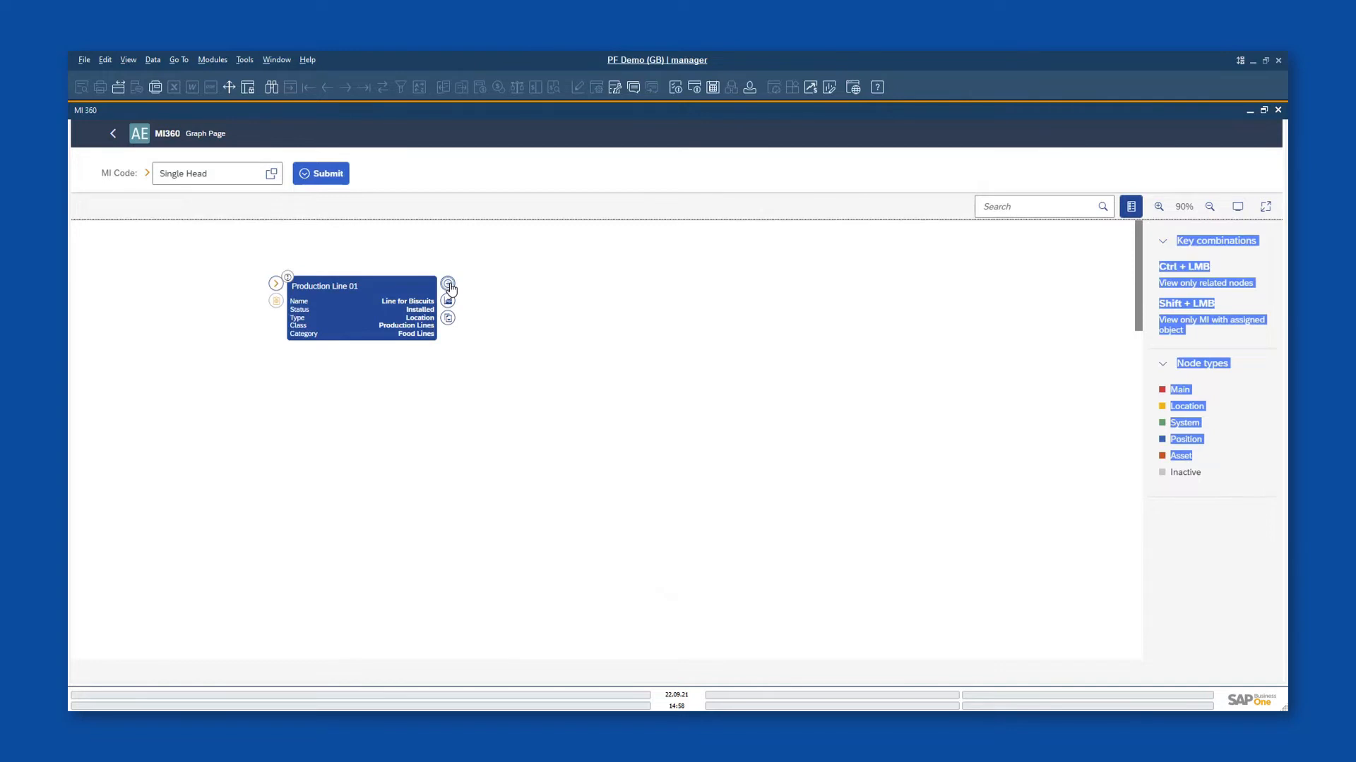
click(449, 285)
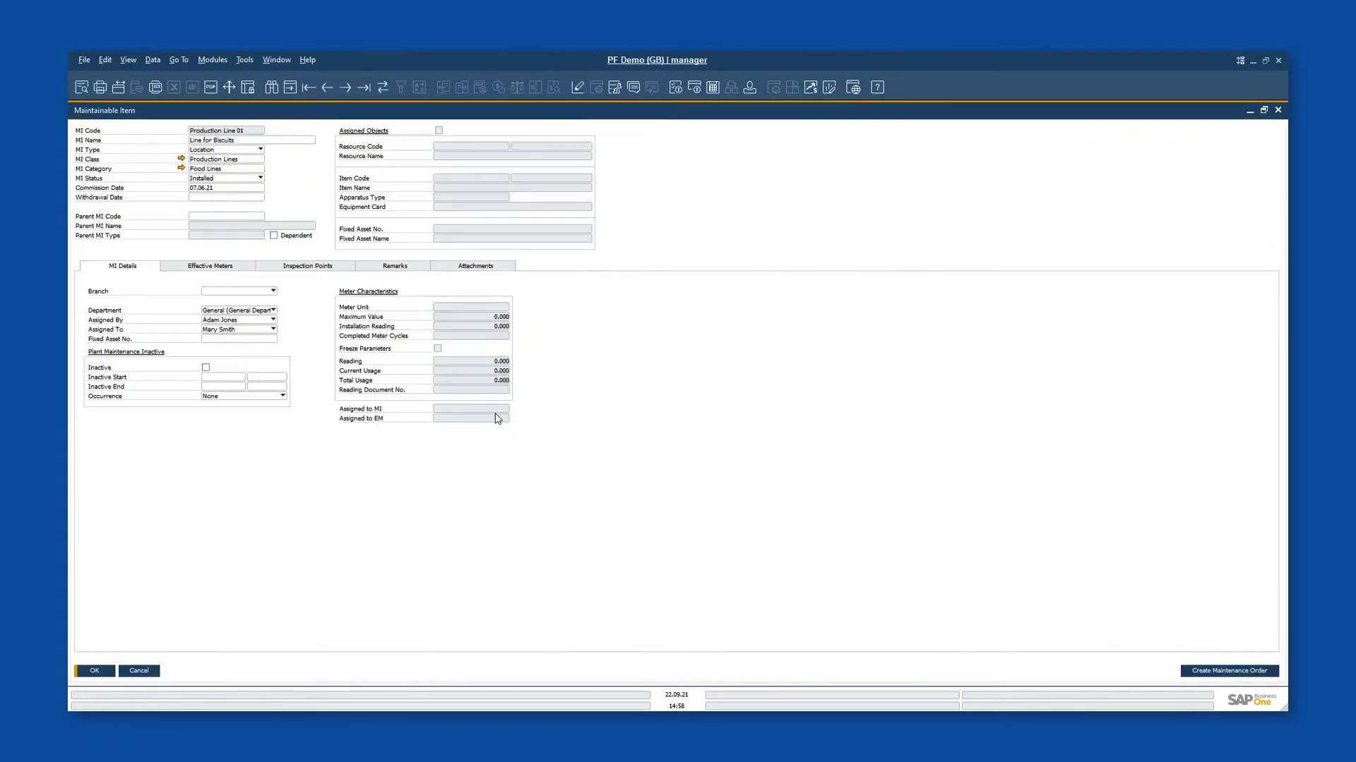
Open the MIs Structure Report for Production Line 01 from its Maintainable Item record
right_click(576, 388)
right_click(788, 285)
click(813, 368)
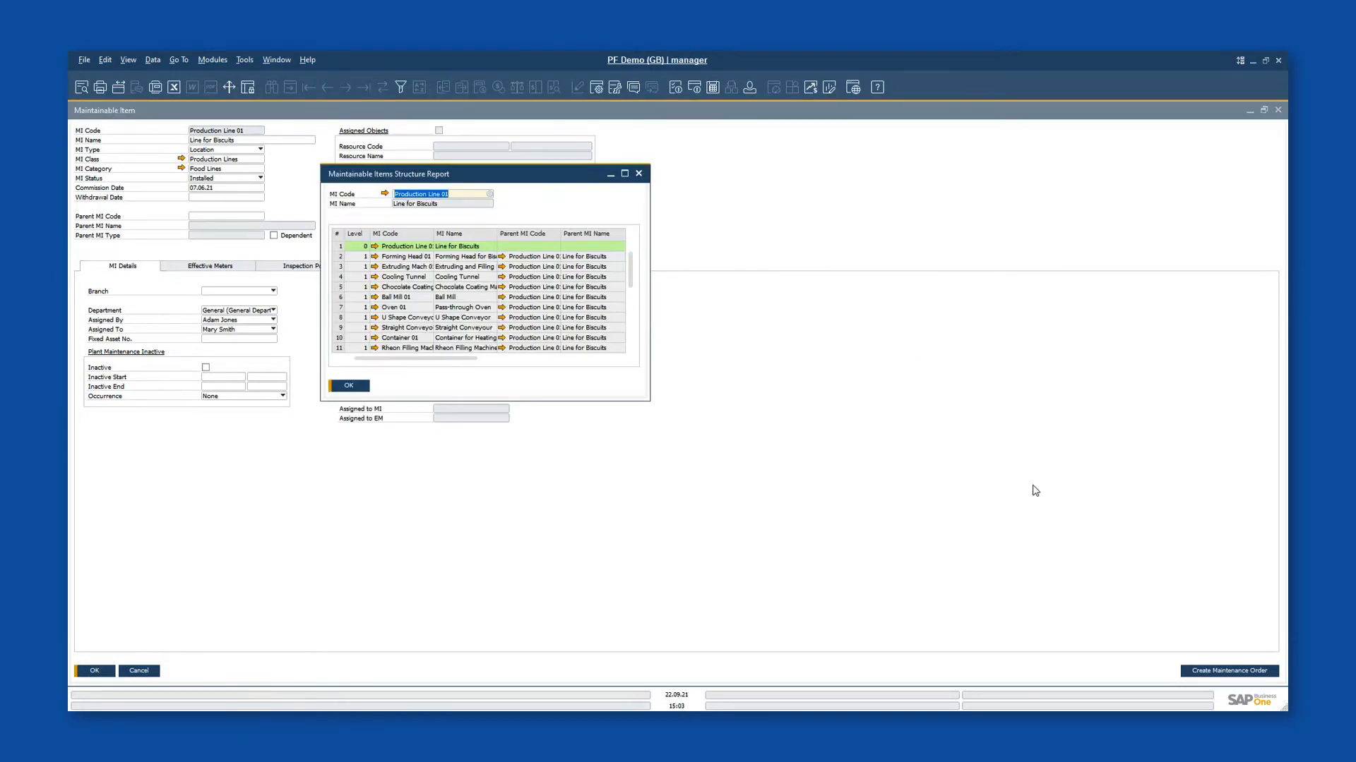
Review the MIs Structure Report for Production Line 01 in a maximized window and close it
click(625, 174)
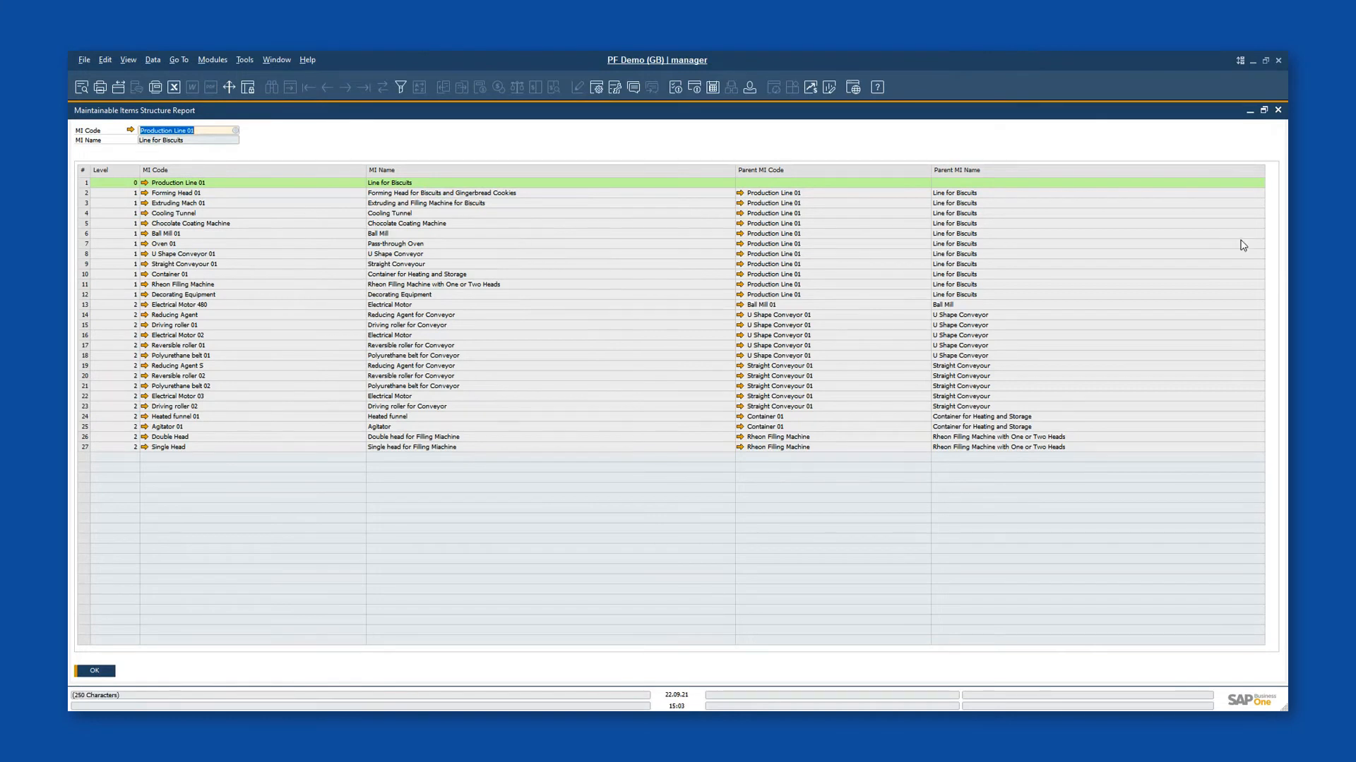
click(1279, 111)
Open the Maintenance Orders Report for Production Line 01, review all its columns in a maximized window, and close it
right_click(806, 397)
click(847, 495)
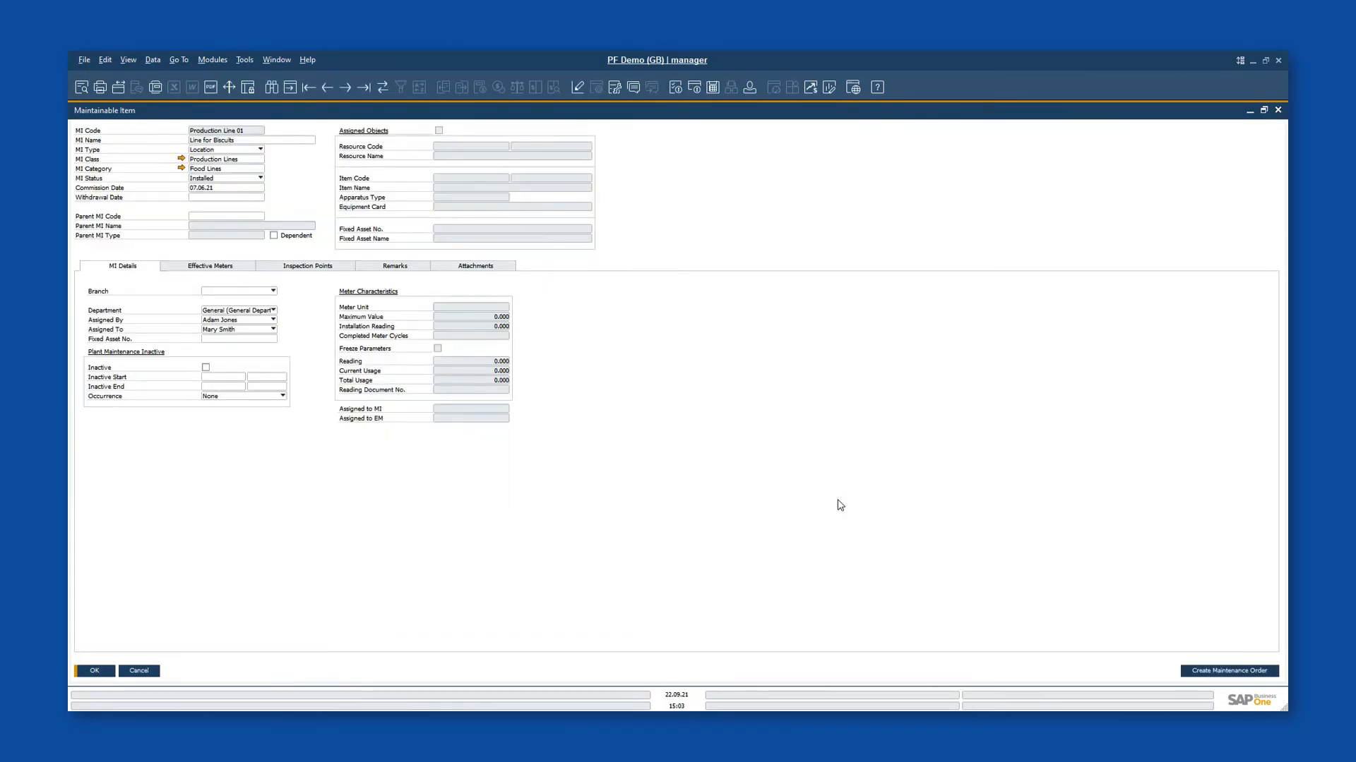
click(934, 174)
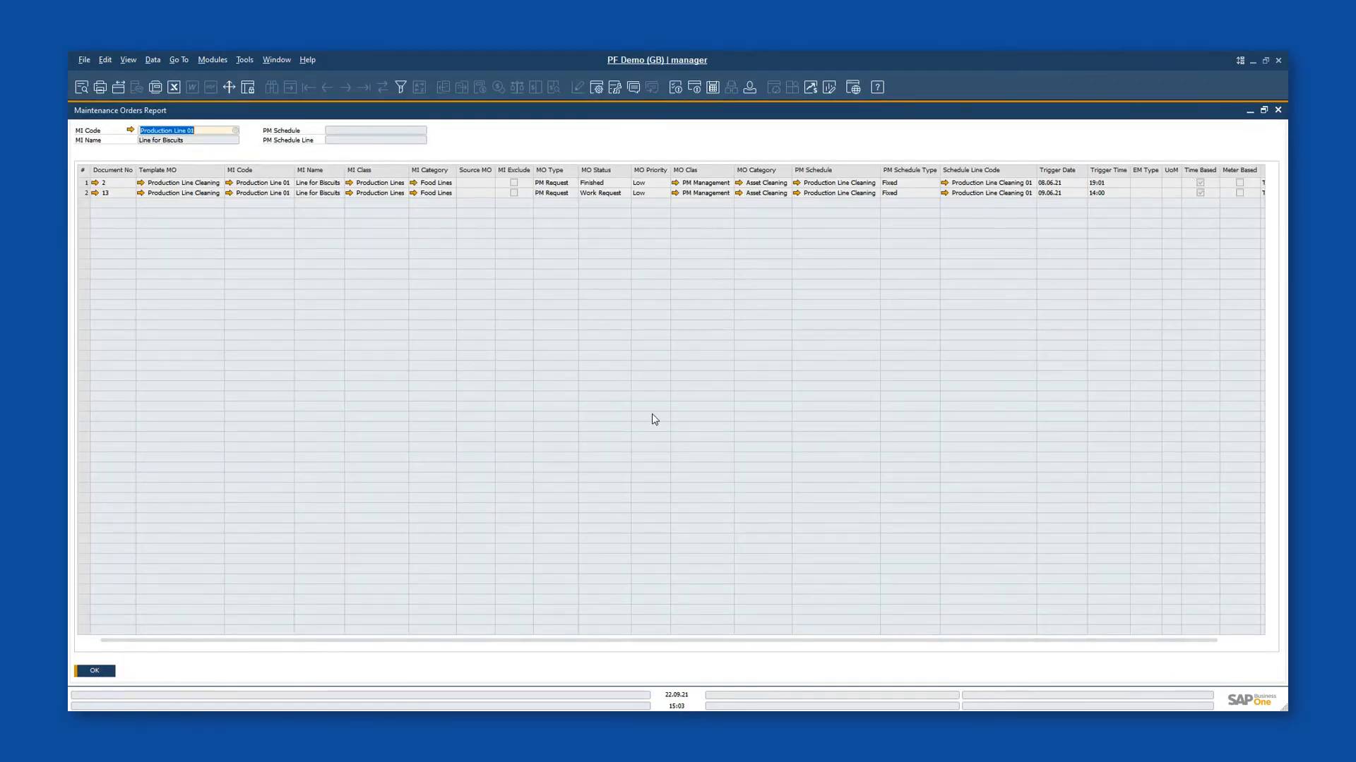
drag(706, 642, 926, 641)
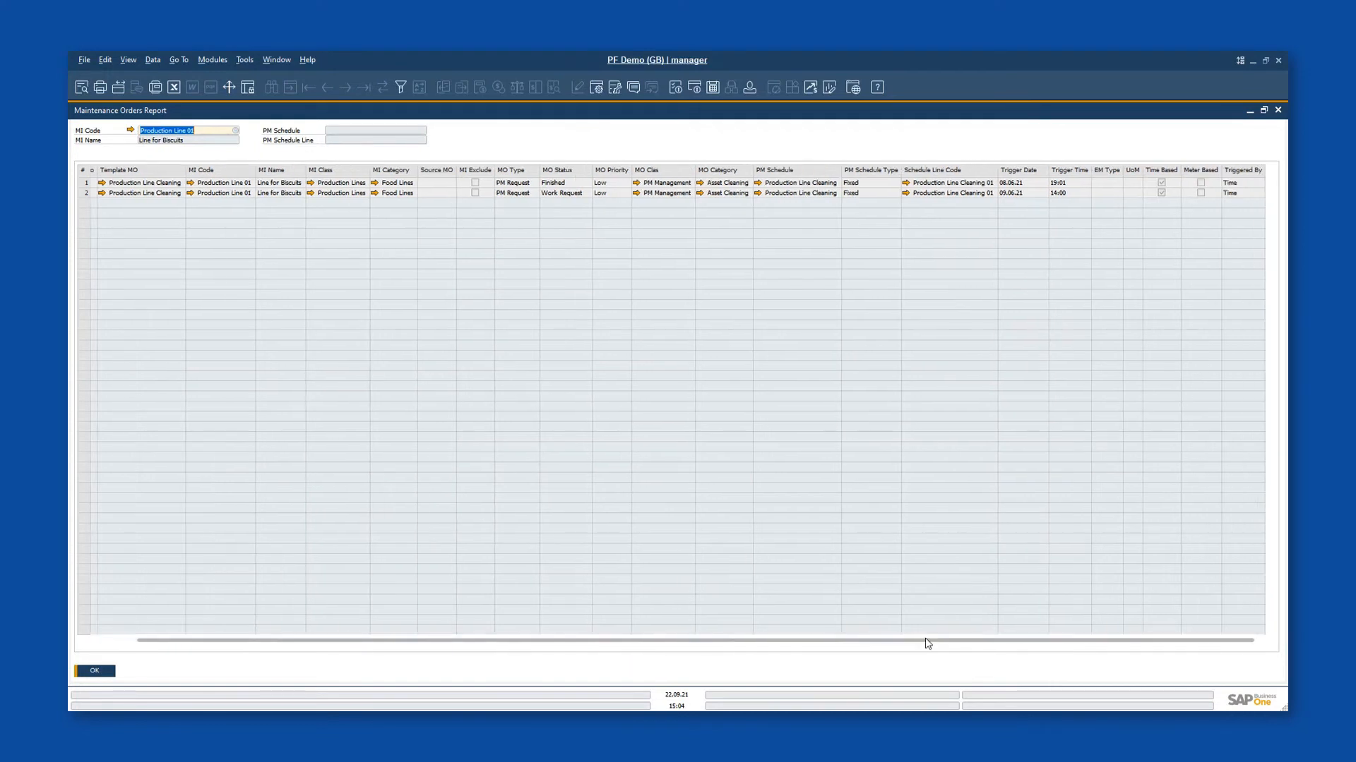
click(1276, 110)
Review the preventive maintenance schedules of Production Line 01, then close the report and the Maintainable Item windows
right_click(677, 331)
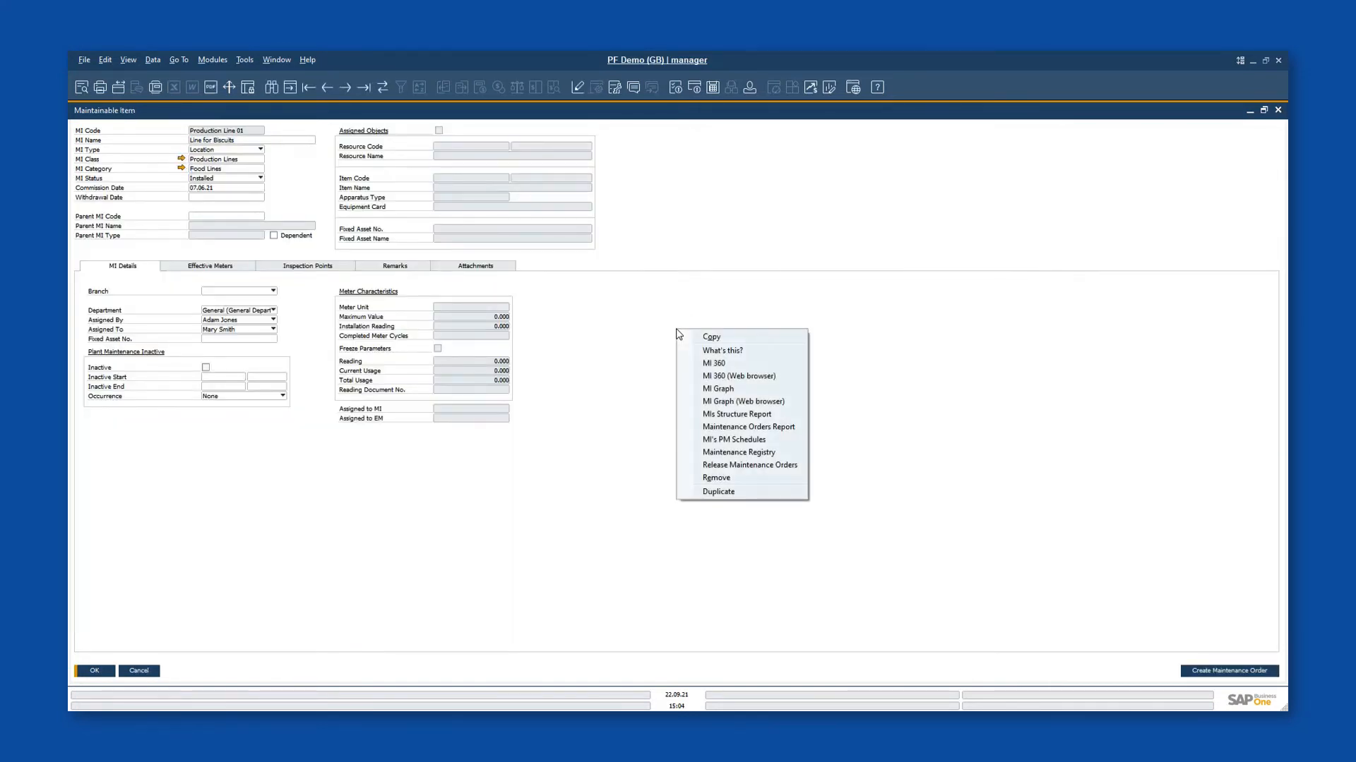
click(730, 445)
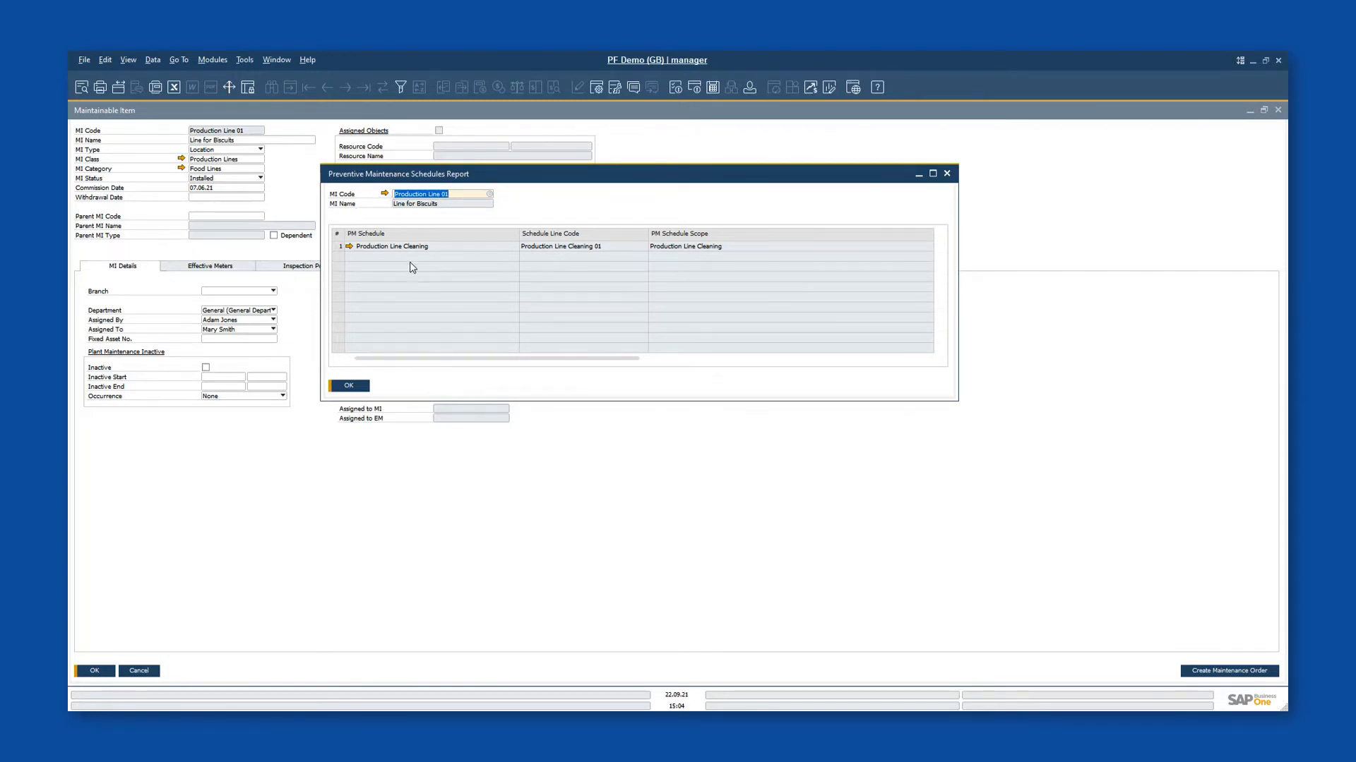
drag(555, 359, 728, 390)
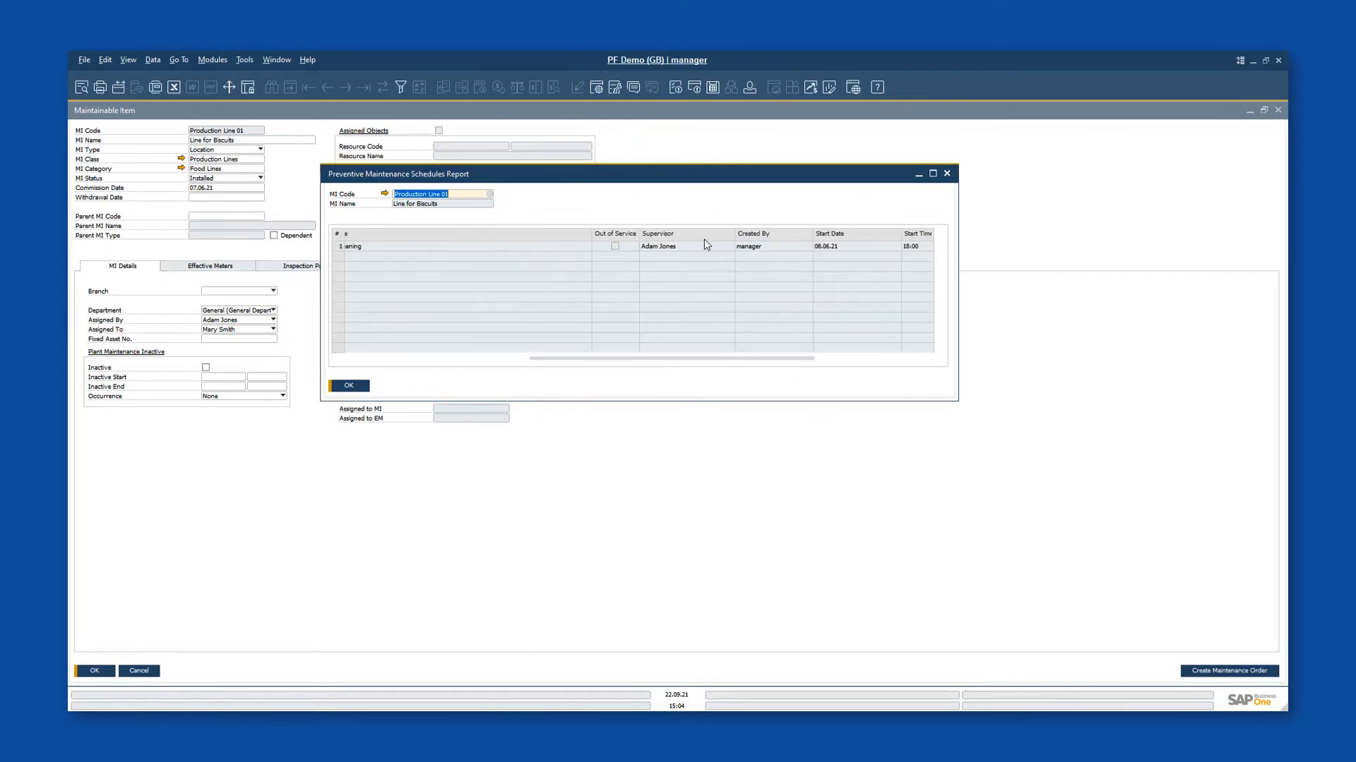
click(947, 174)
click(141, 671)
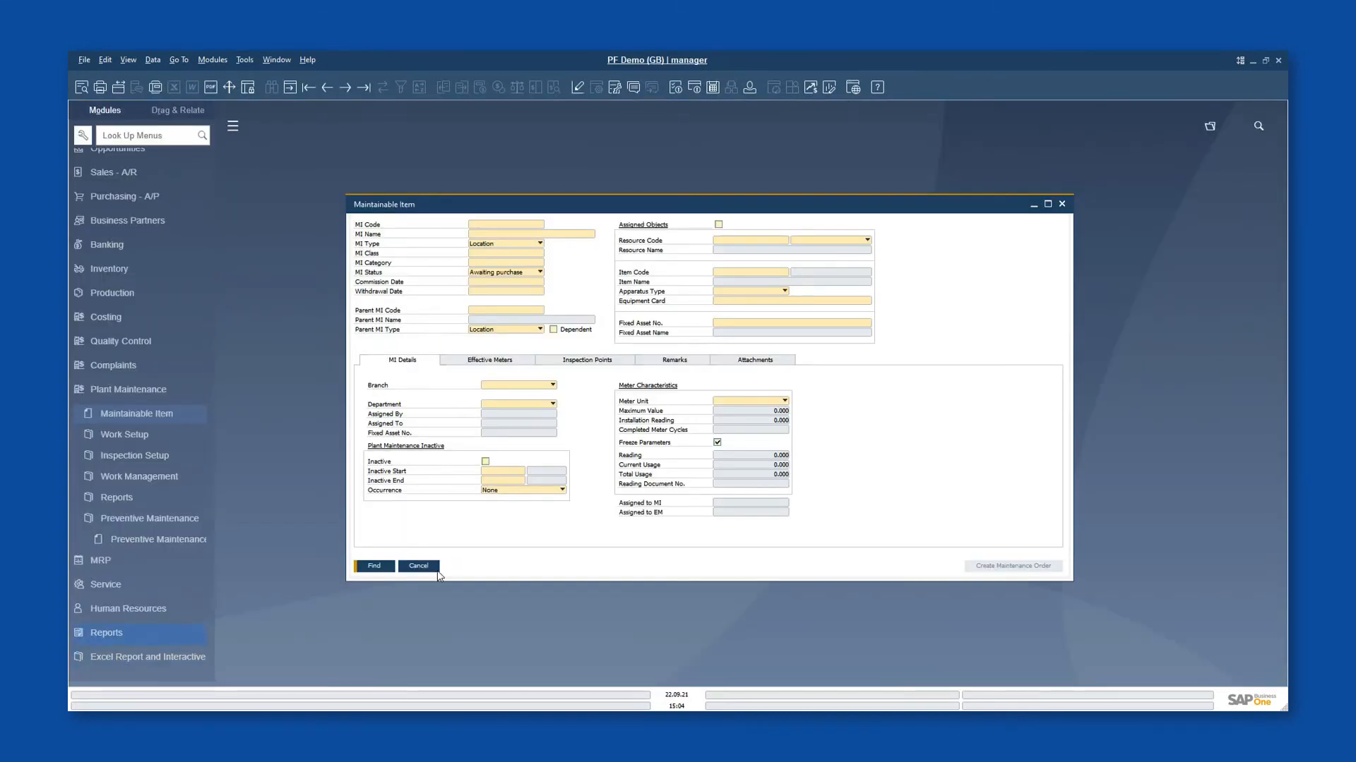
click(429, 566)
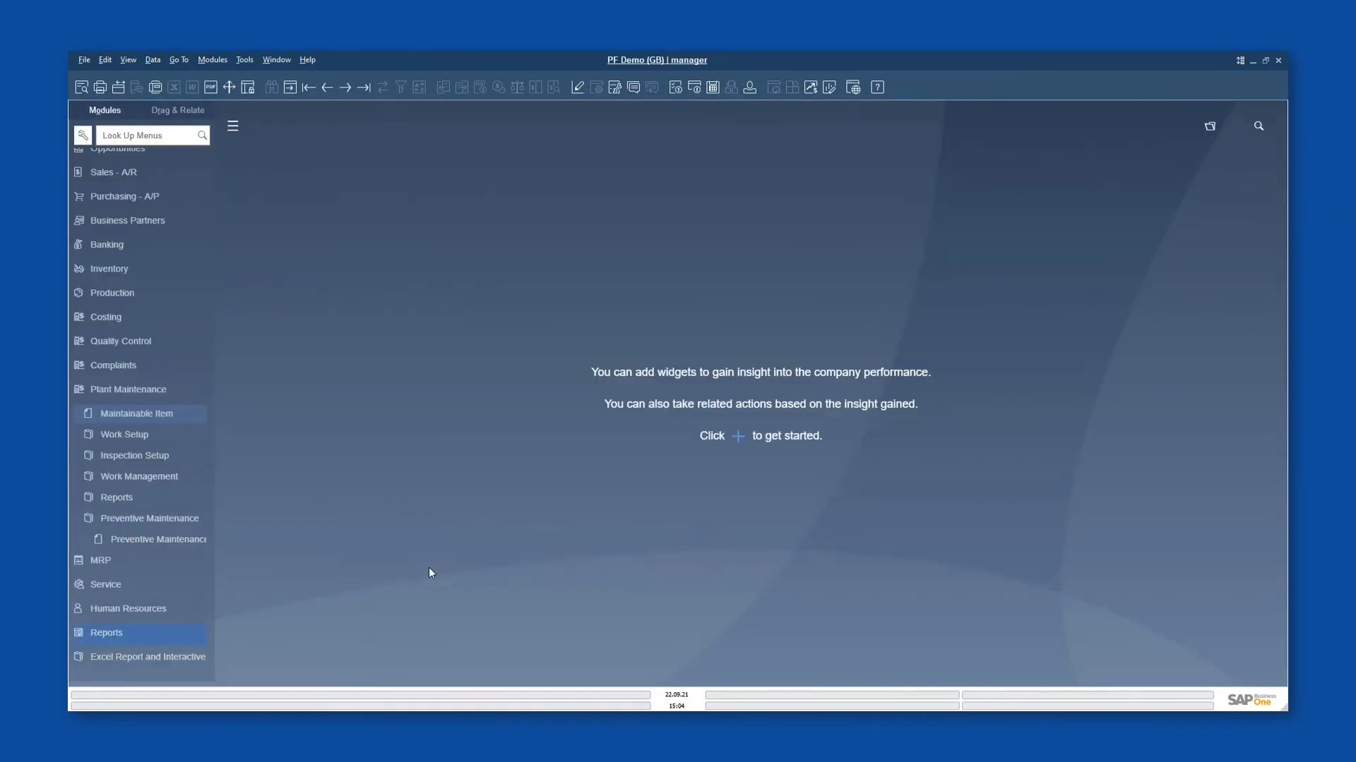
Open Material List from Work Setup and display the Belt replacement record
click(119, 436)
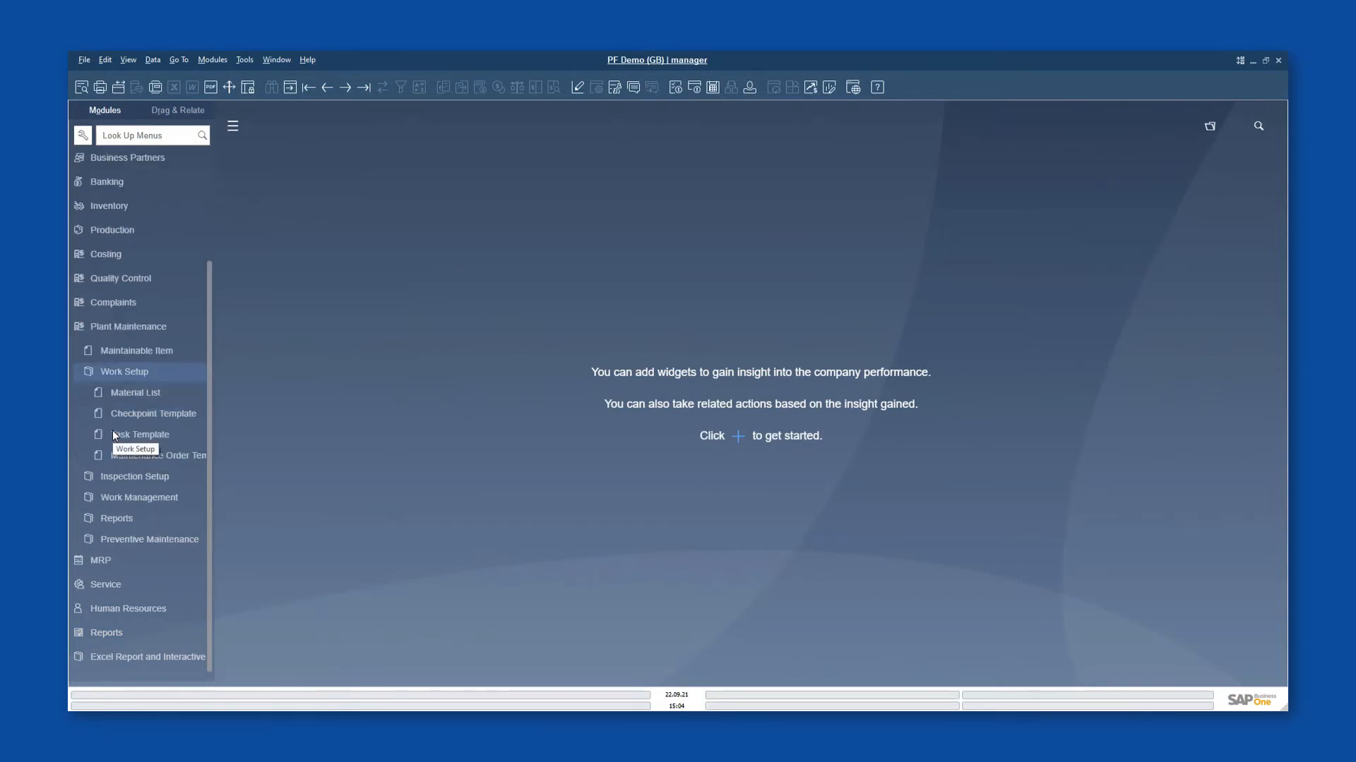
click(122, 391)
click(363, 88)
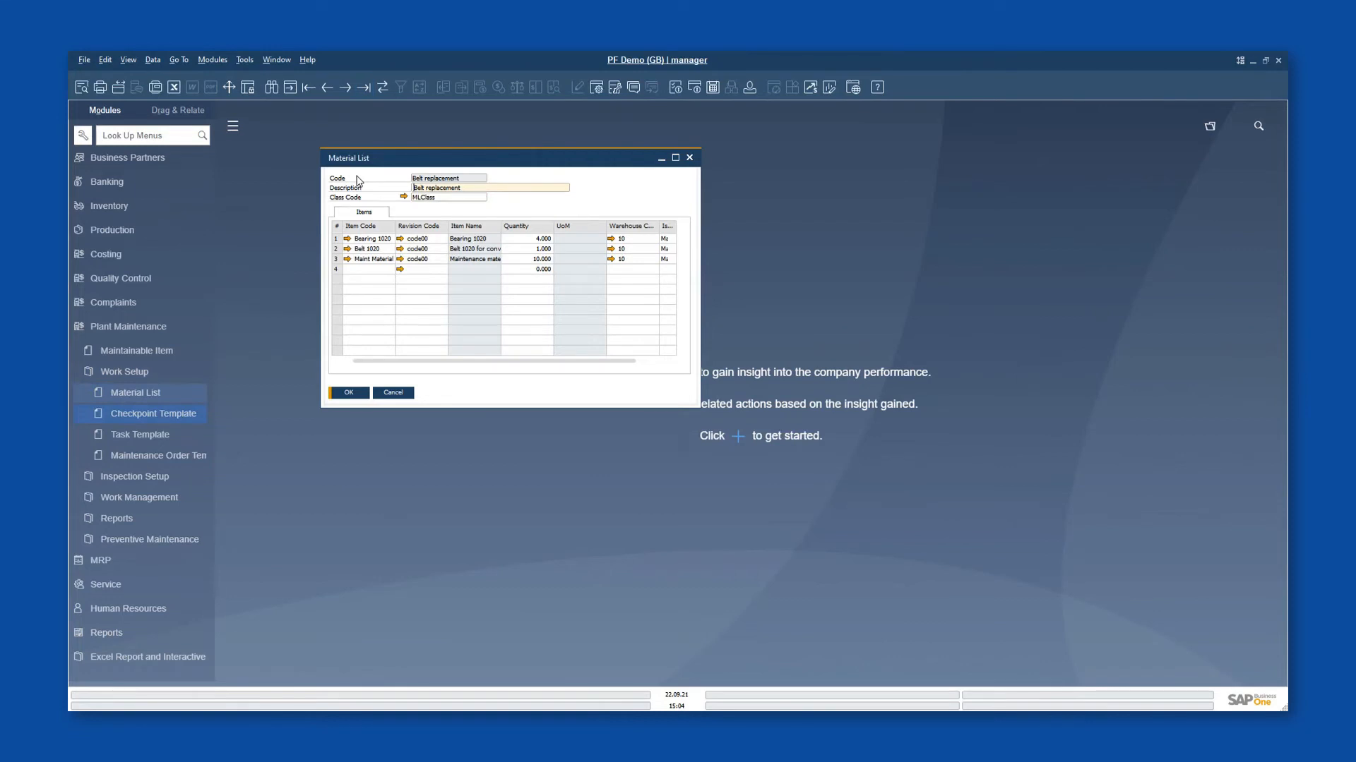
Display the Replacement of bearings checkpoint template and close both the template and the material list
click(136, 416)
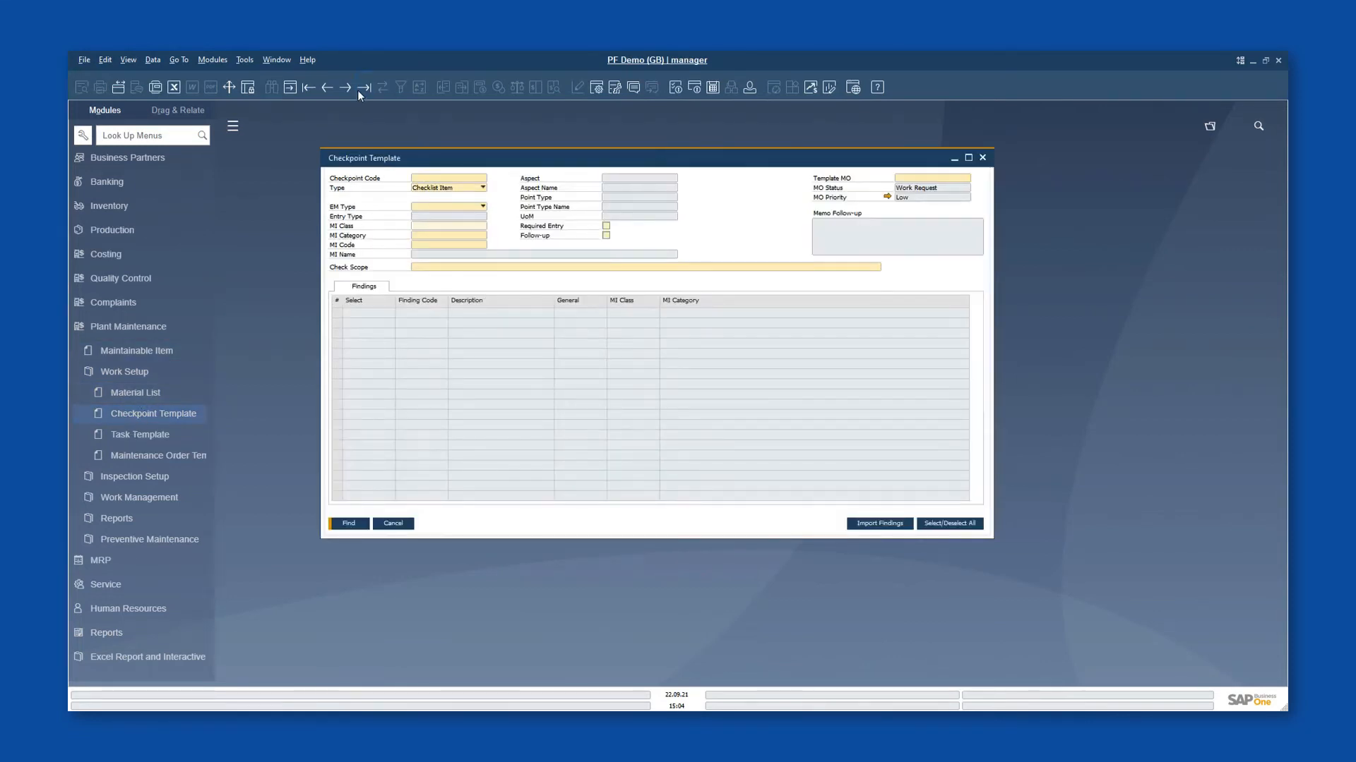
click(358, 89)
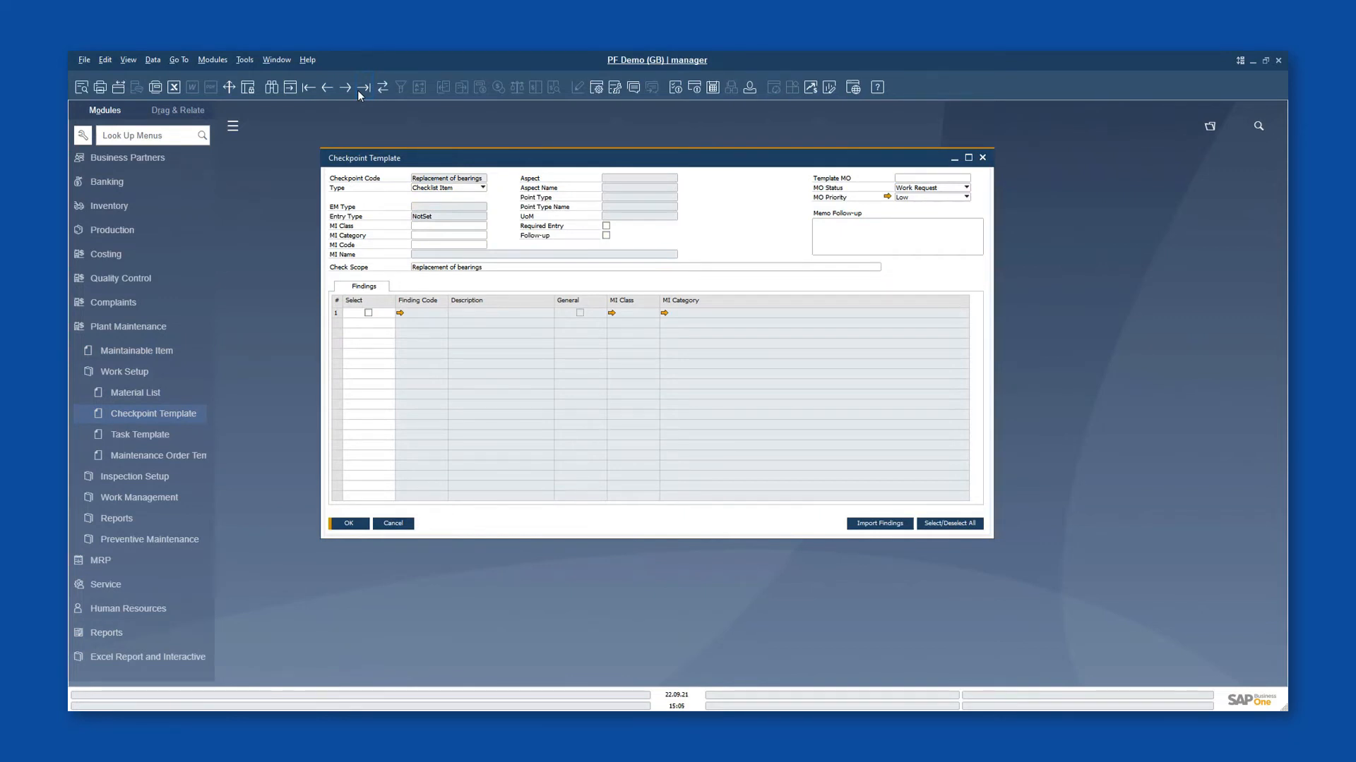
key(ctrl+f)
click(402, 526)
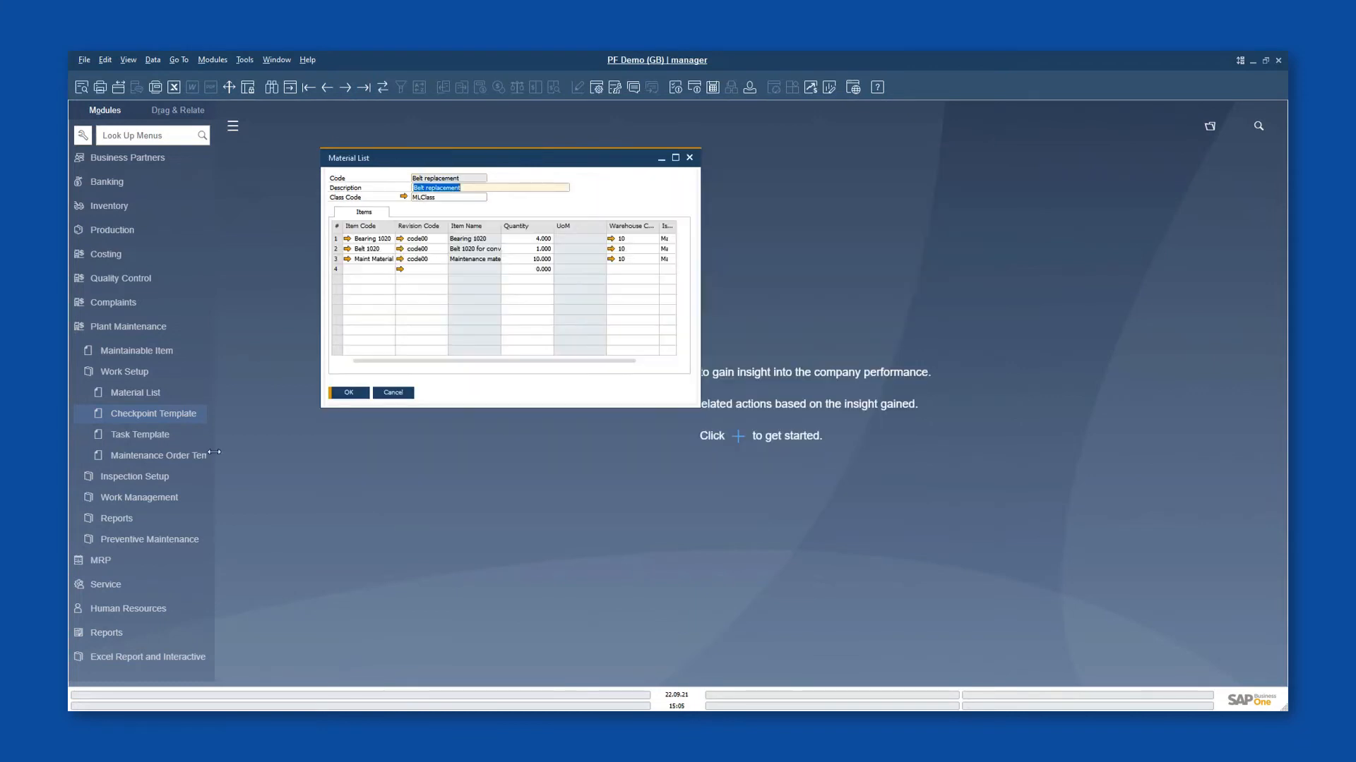
click(401, 400)
View the Inspection Setup entries and open the Belt thickness maintenance order for U Shape Conveyor 01 from Work Management
click(175, 483)
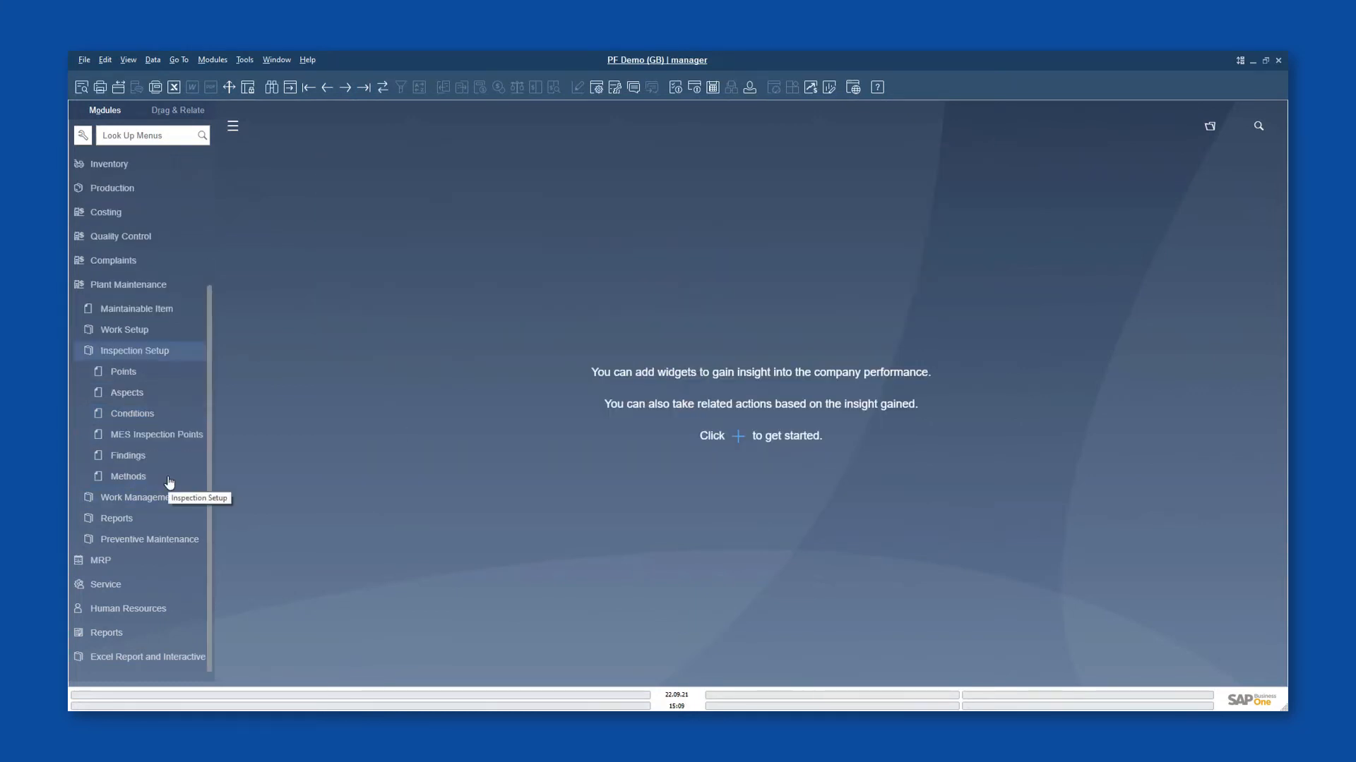
click(117, 497)
click(151, 457)
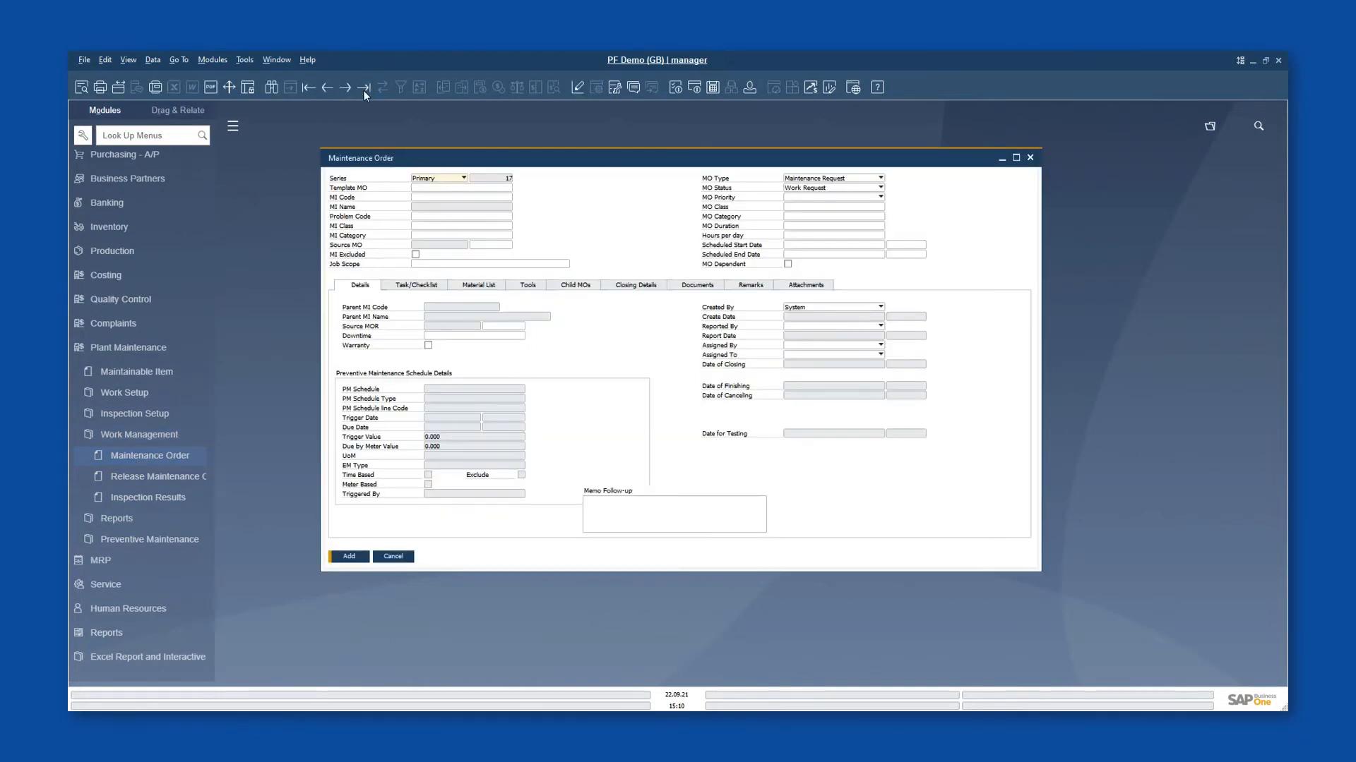
click(327, 89)
click(326, 89)
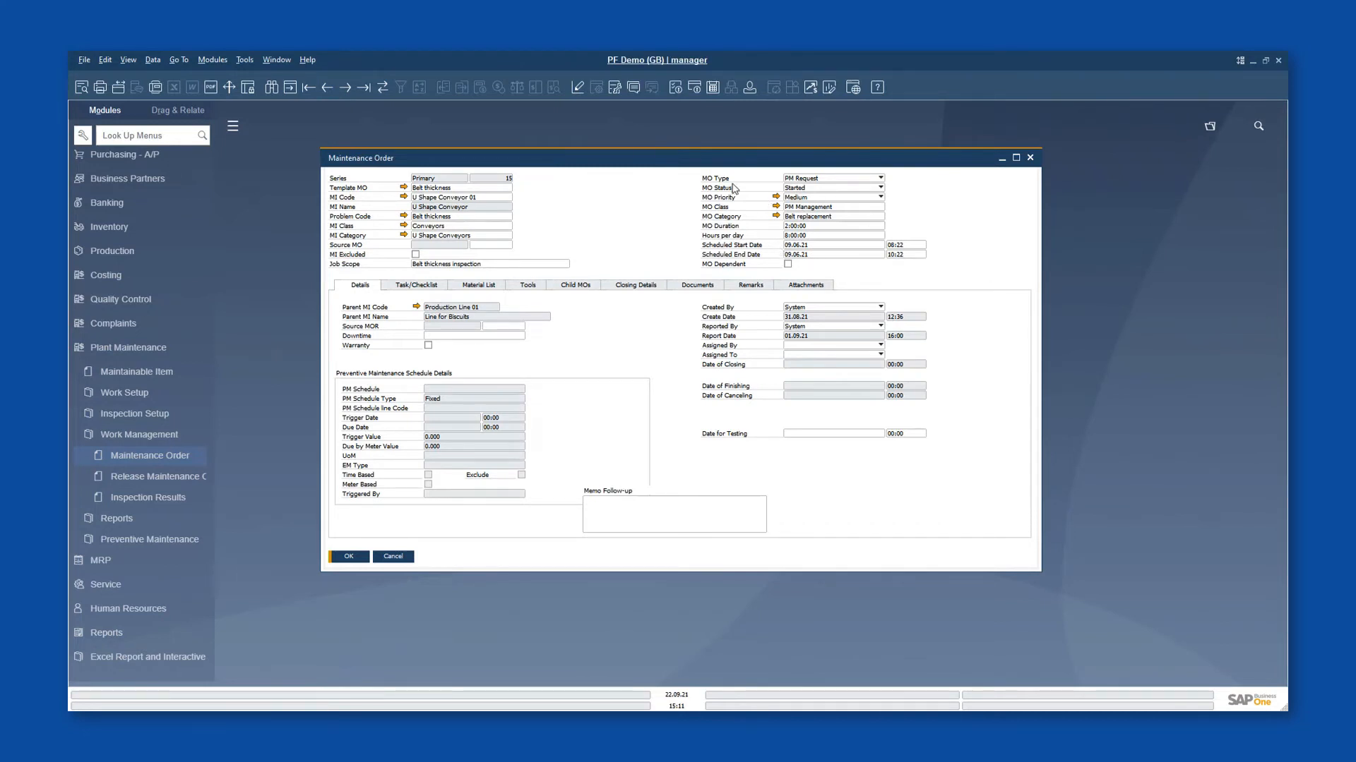
Examine the available MO Type, MO Status and MO Priority options, keeping PM Request, Started and Medium
click(881, 179)
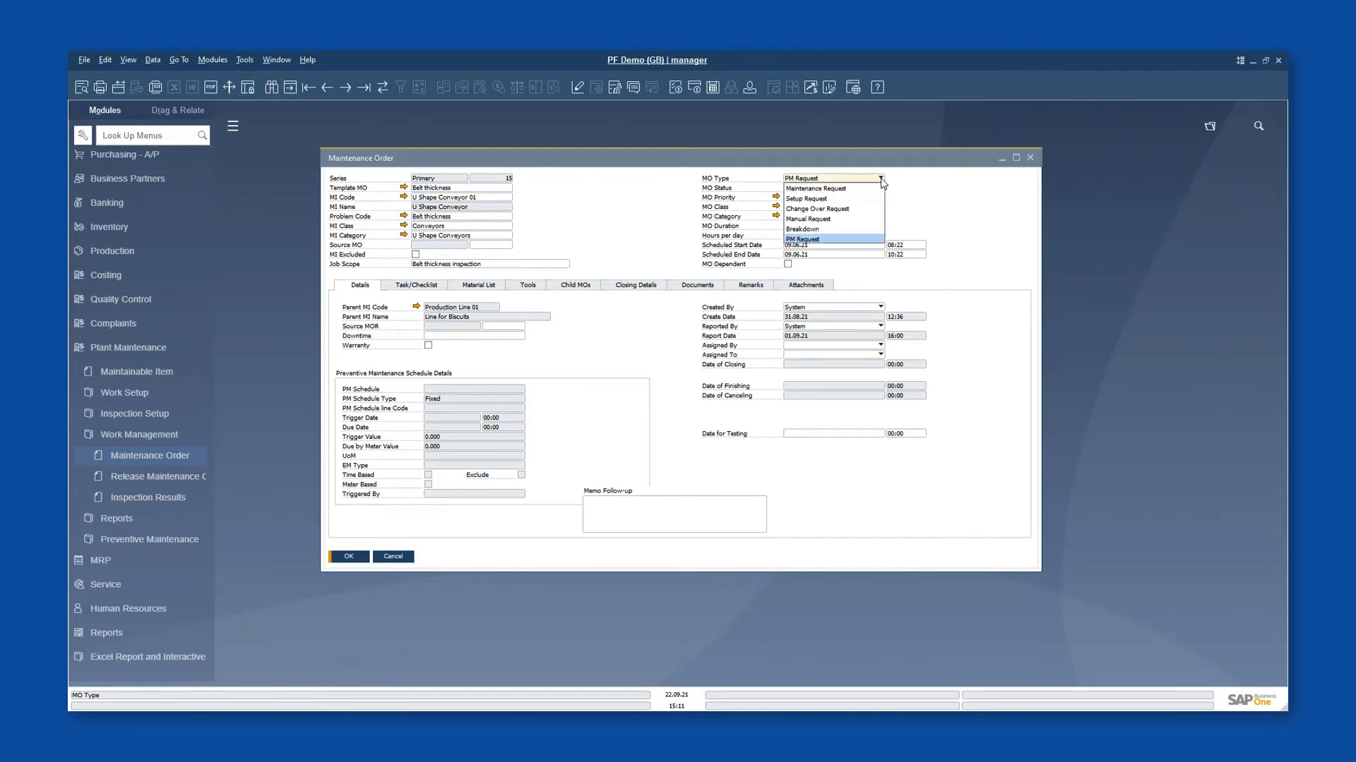
click(912, 205)
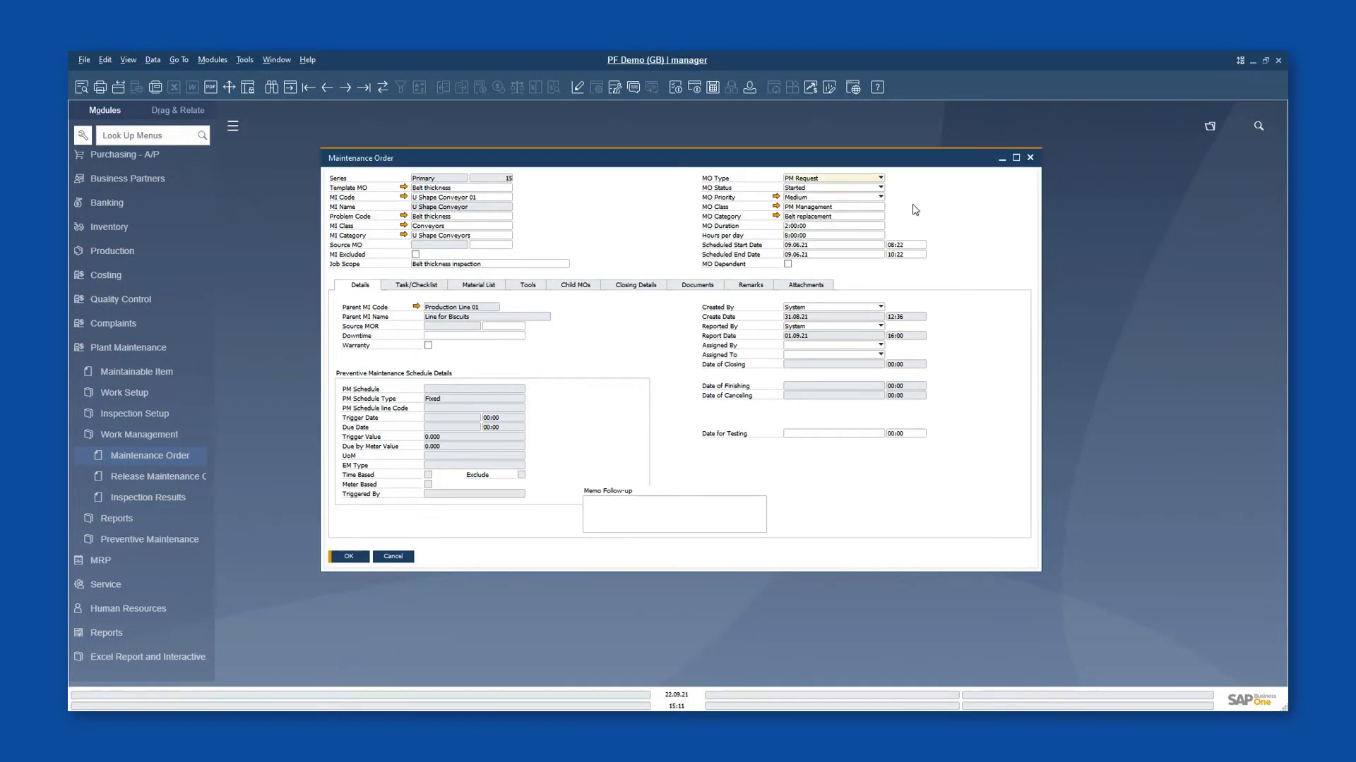
click(881, 190)
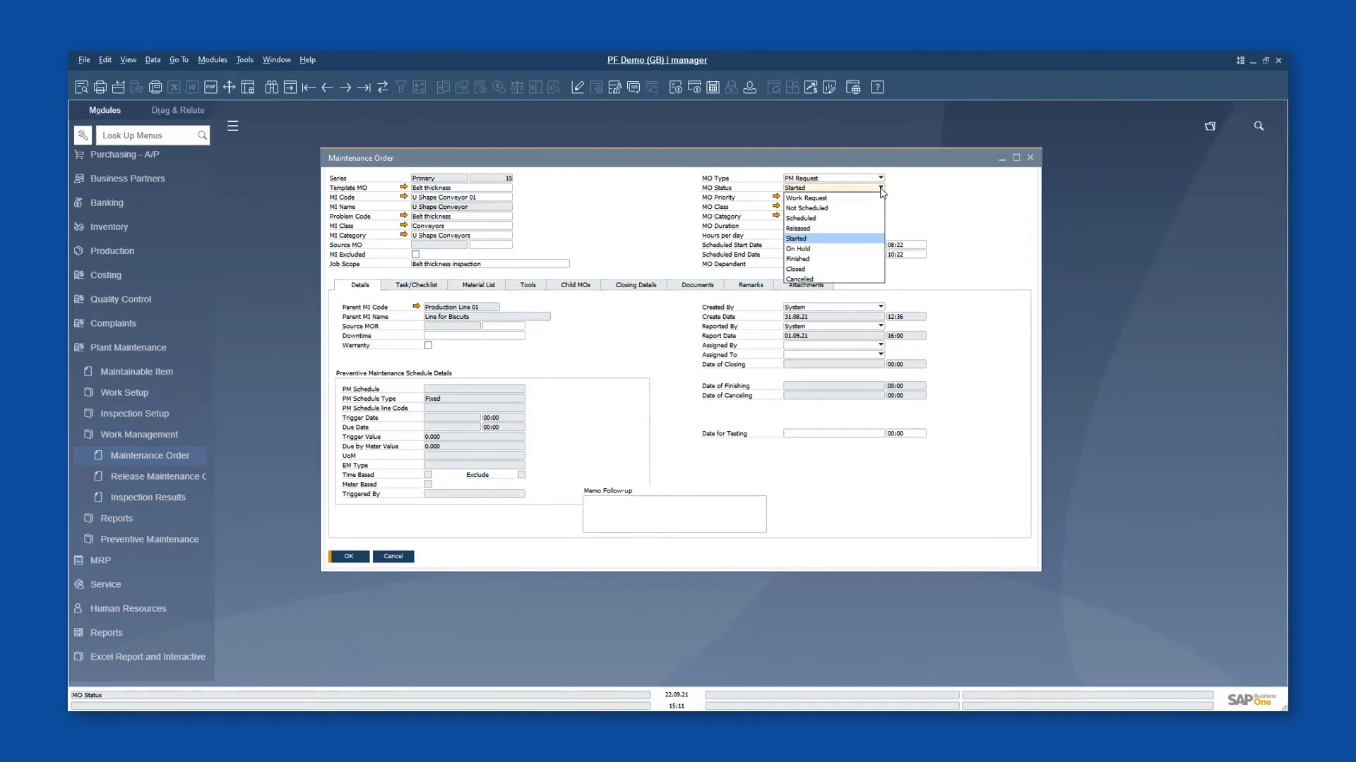
click(858, 239)
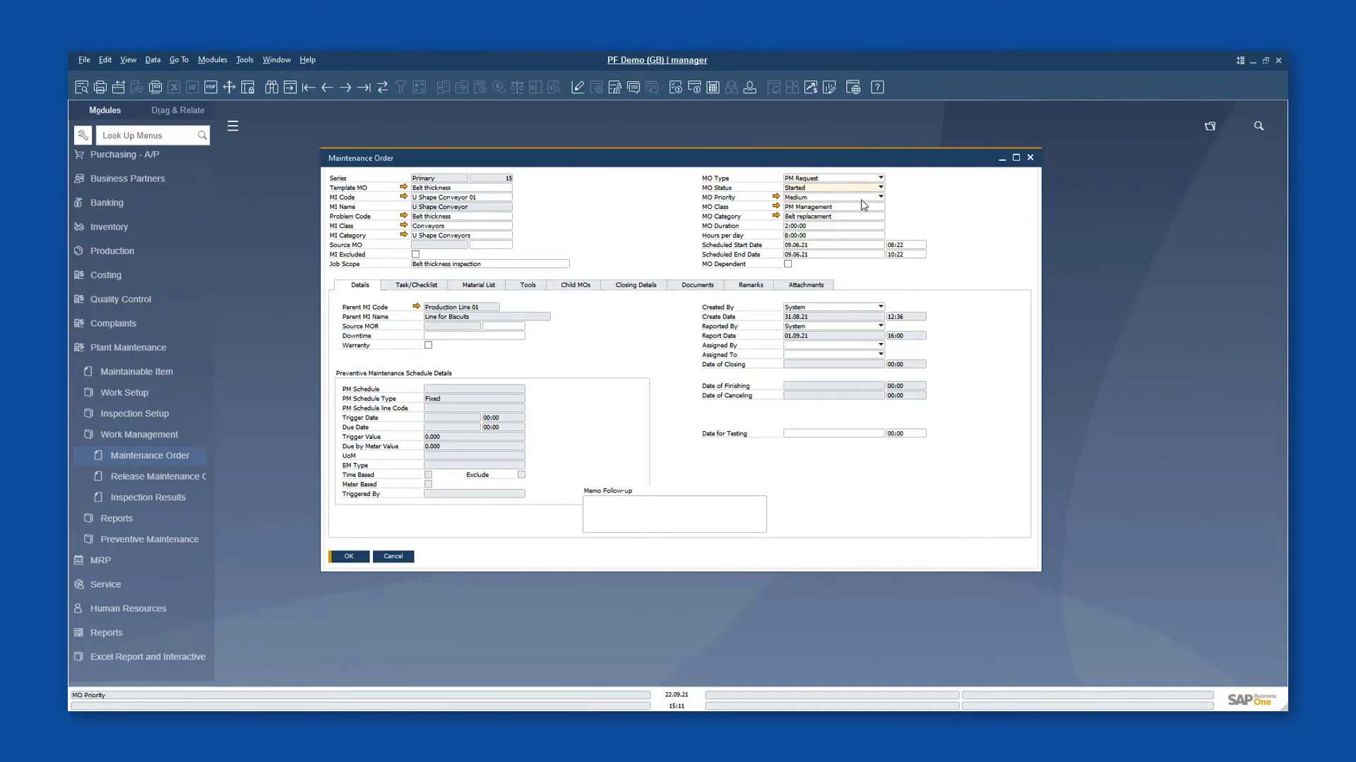
click(862, 200)
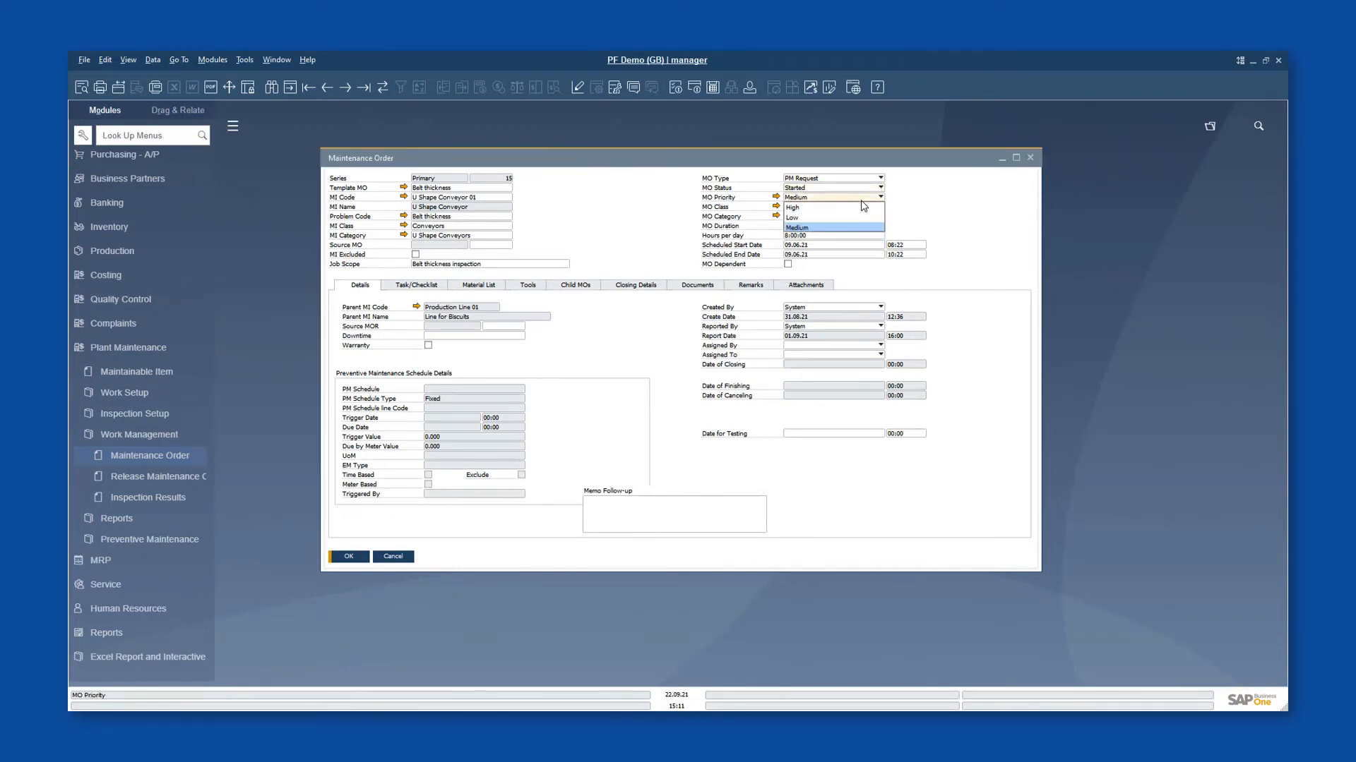
click(833, 227)
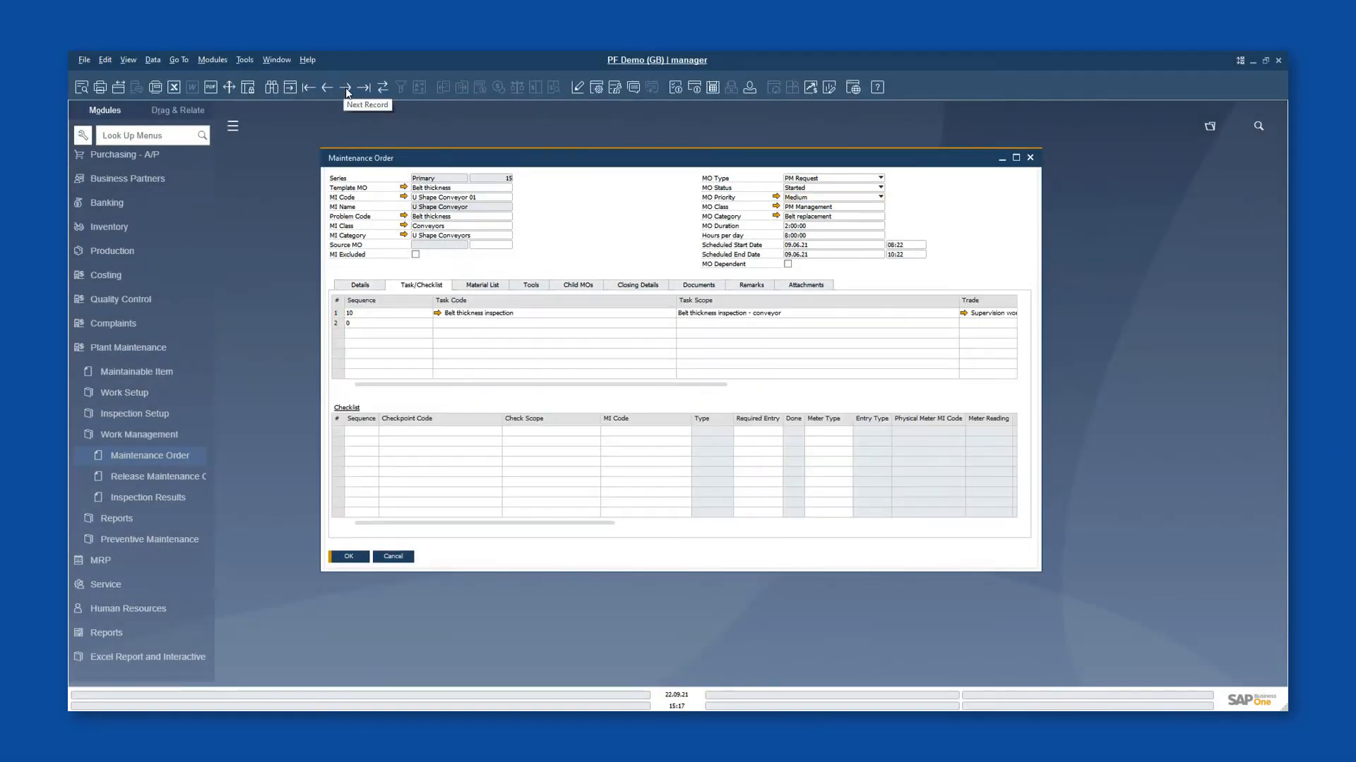
Go to the Belt replacement maintenance order for Straight Conveyour 01 and view the checklist of its Belt replacement task
click(346, 89)
click(335, 313)
right_click(334, 315)
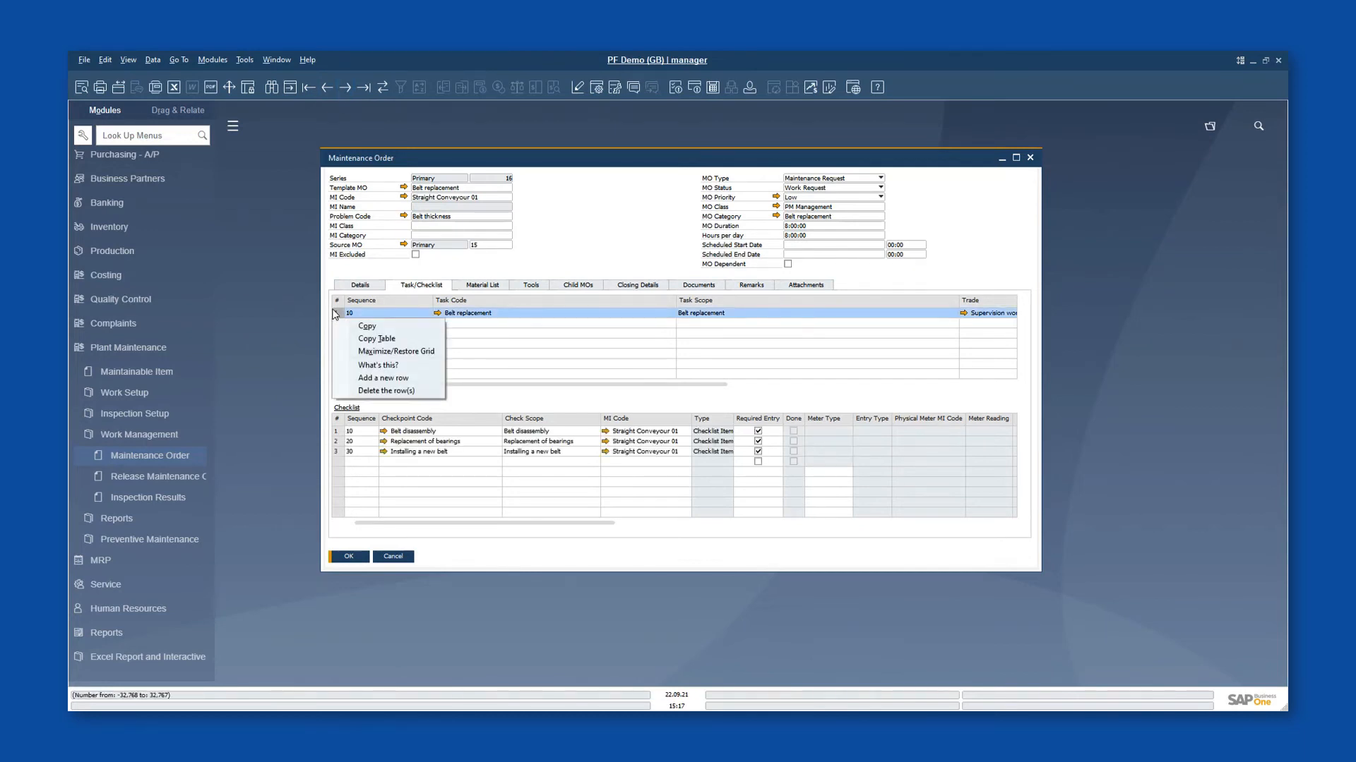
click(338, 436)
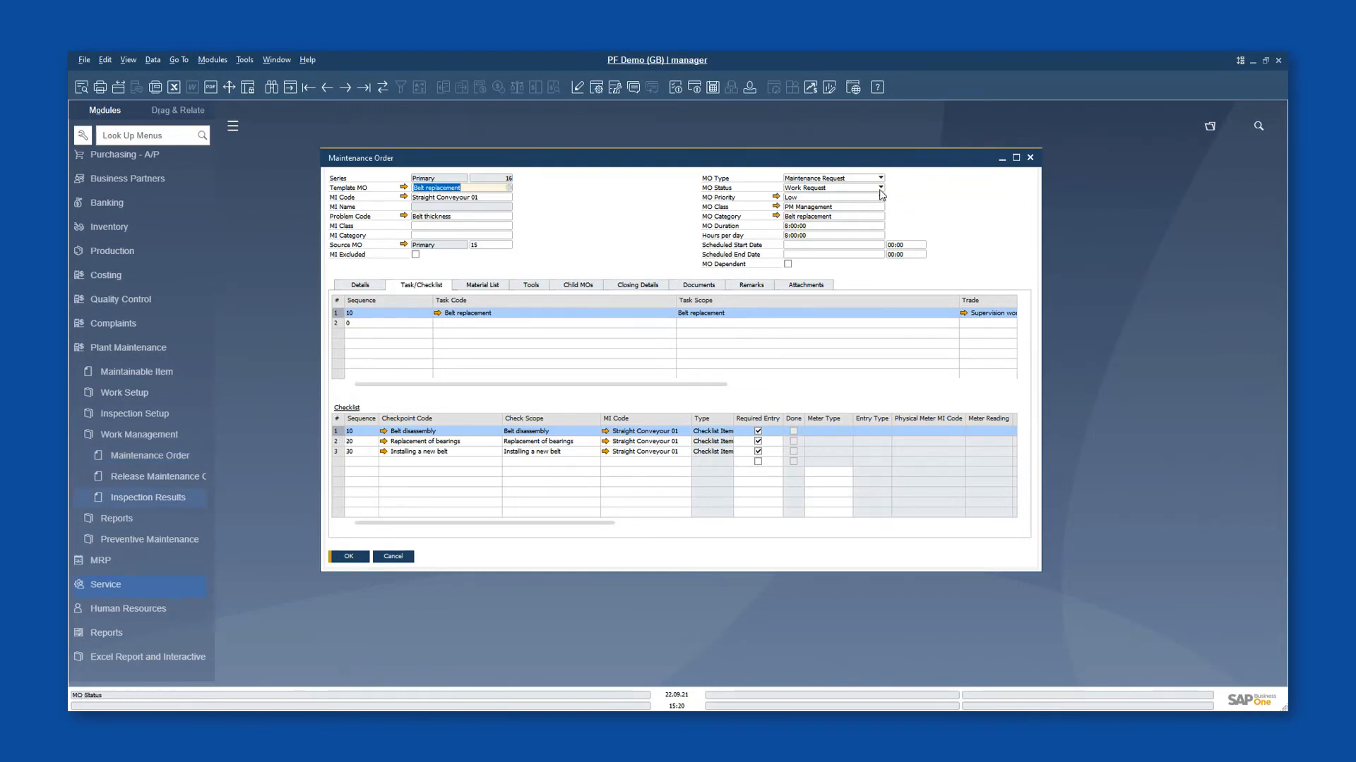
Set the Belt replacement order's status to Started, issue its materials to maintenance, and close the pick order after reviewing it
click(880, 188)
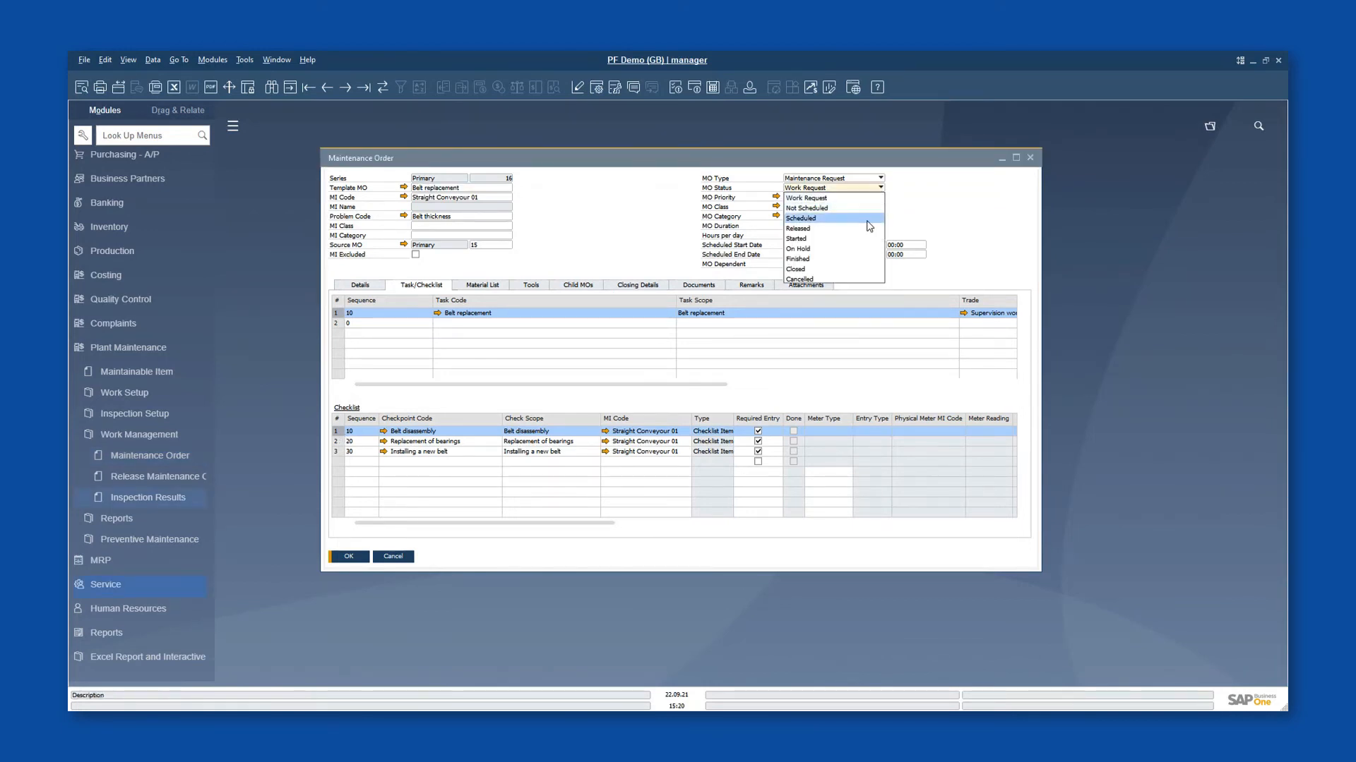
click(829, 240)
right_click(585, 271)
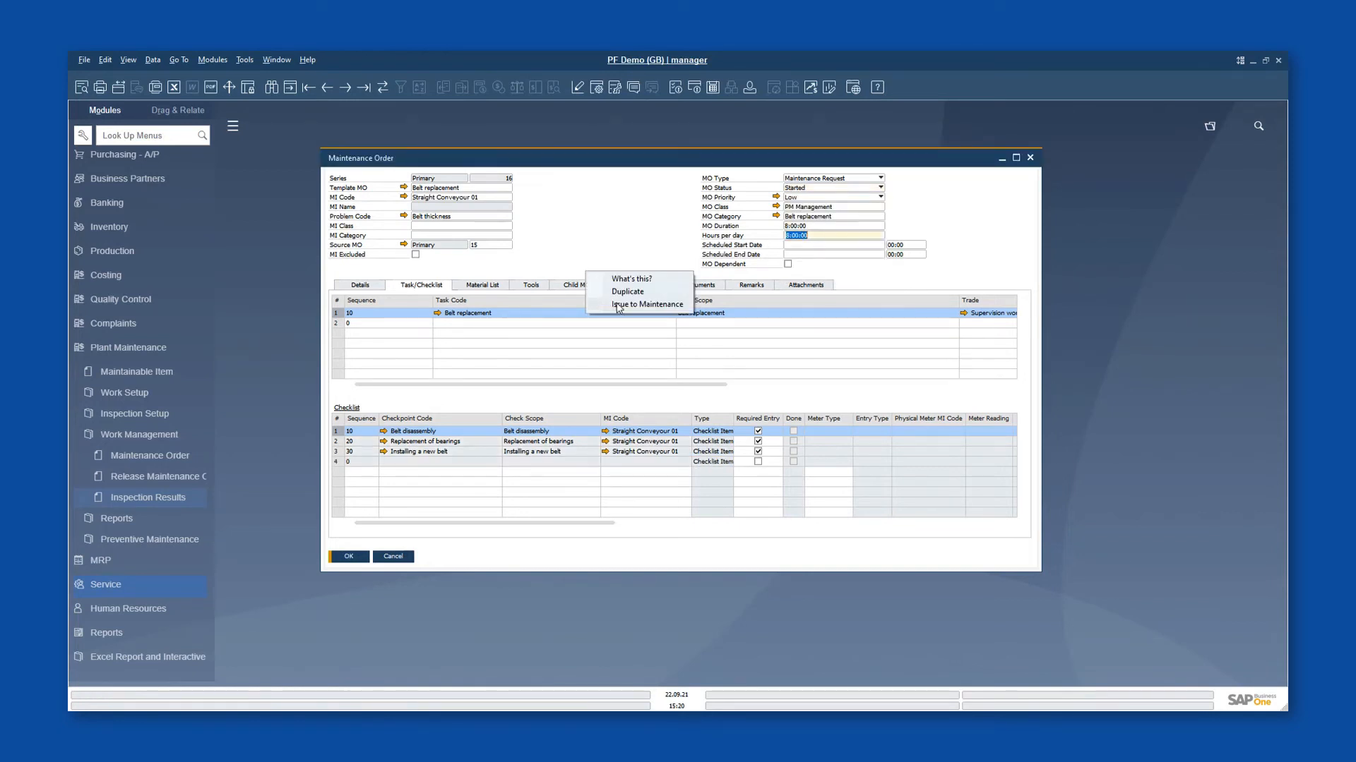
click(616, 309)
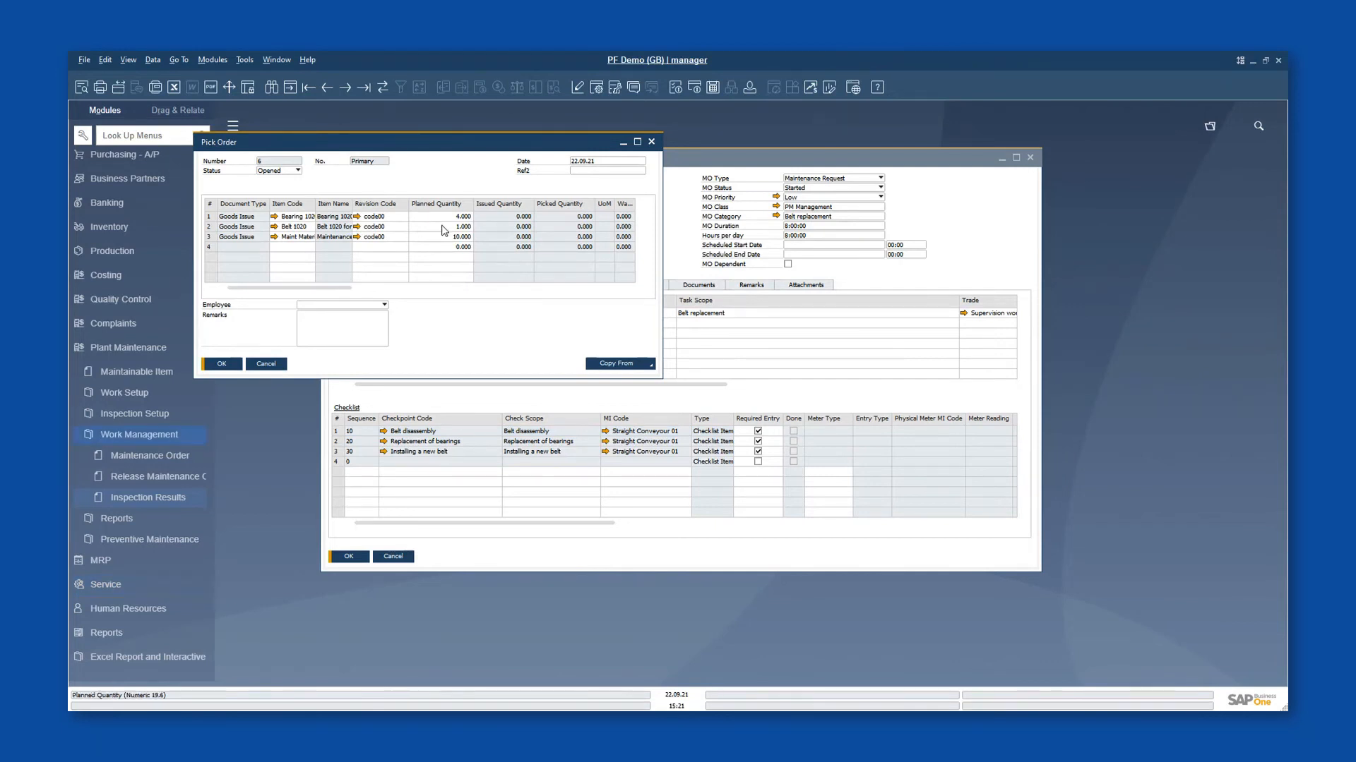
click(274, 364)
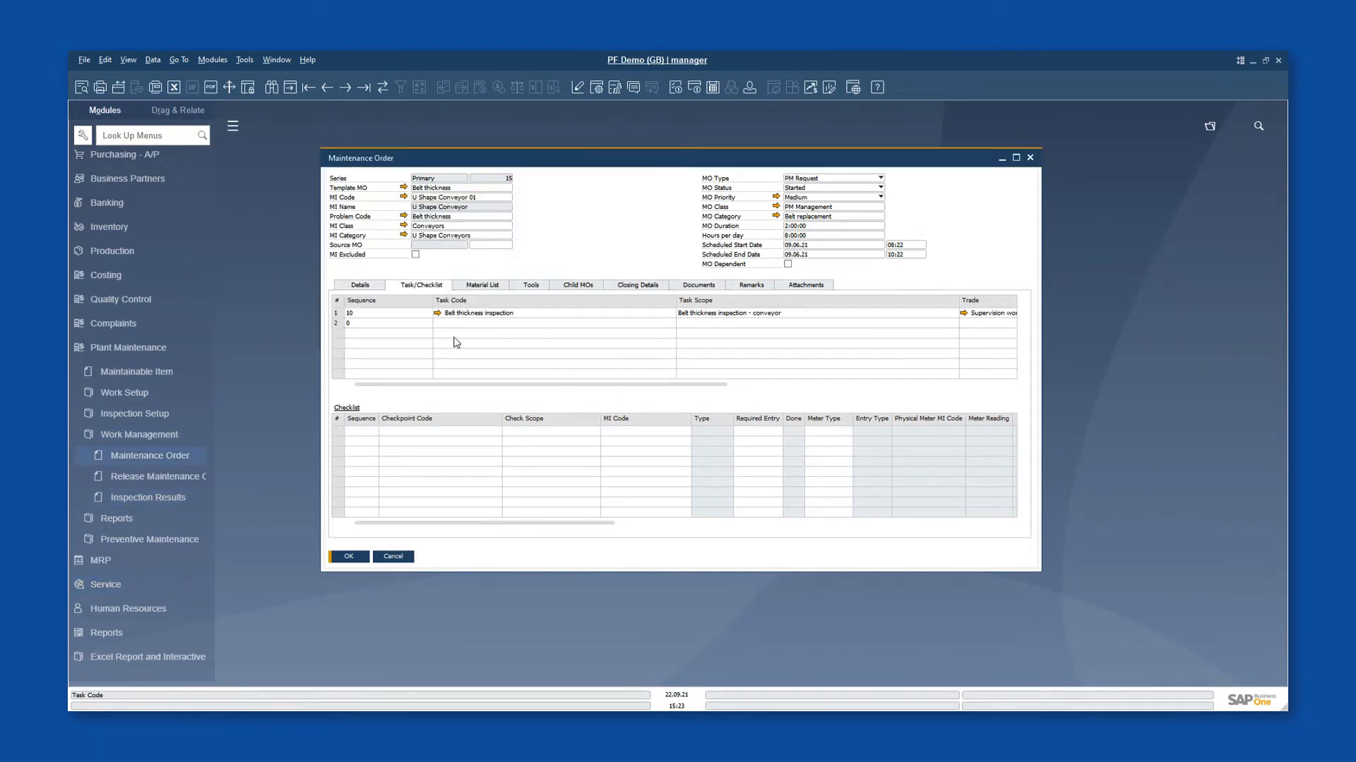
Open a maintenance recording for the Belt thickness Straight Conveyors checkpoint of the Belt thickness inspection task
click(335, 313)
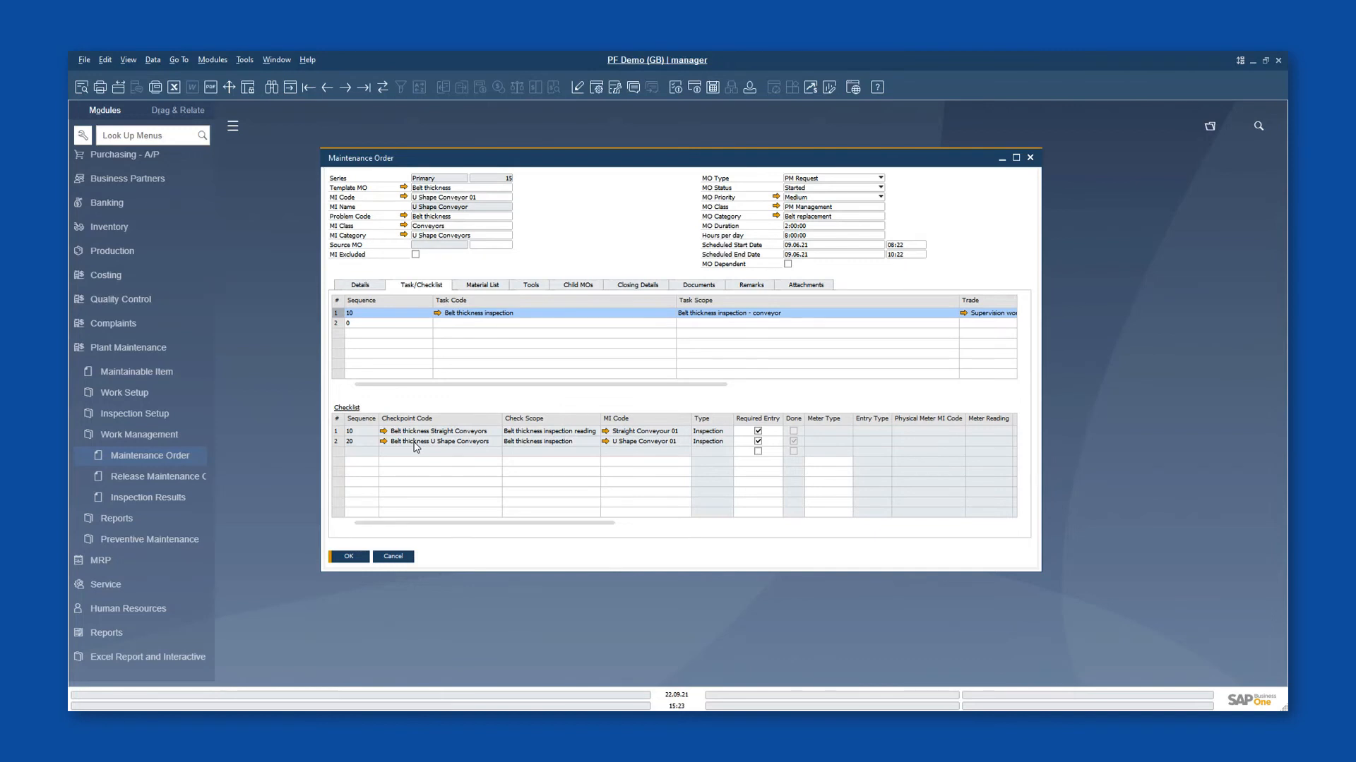
right_click(342, 434)
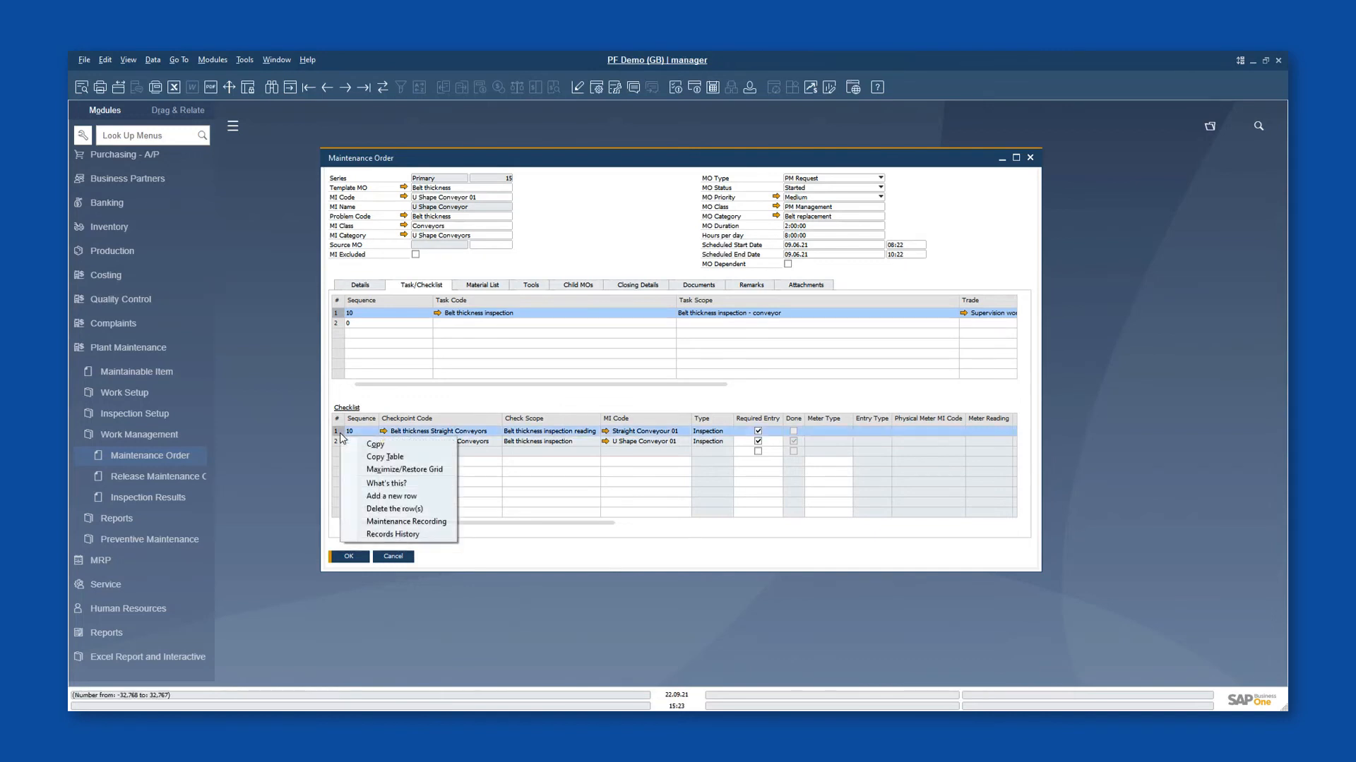
click(395, 522)
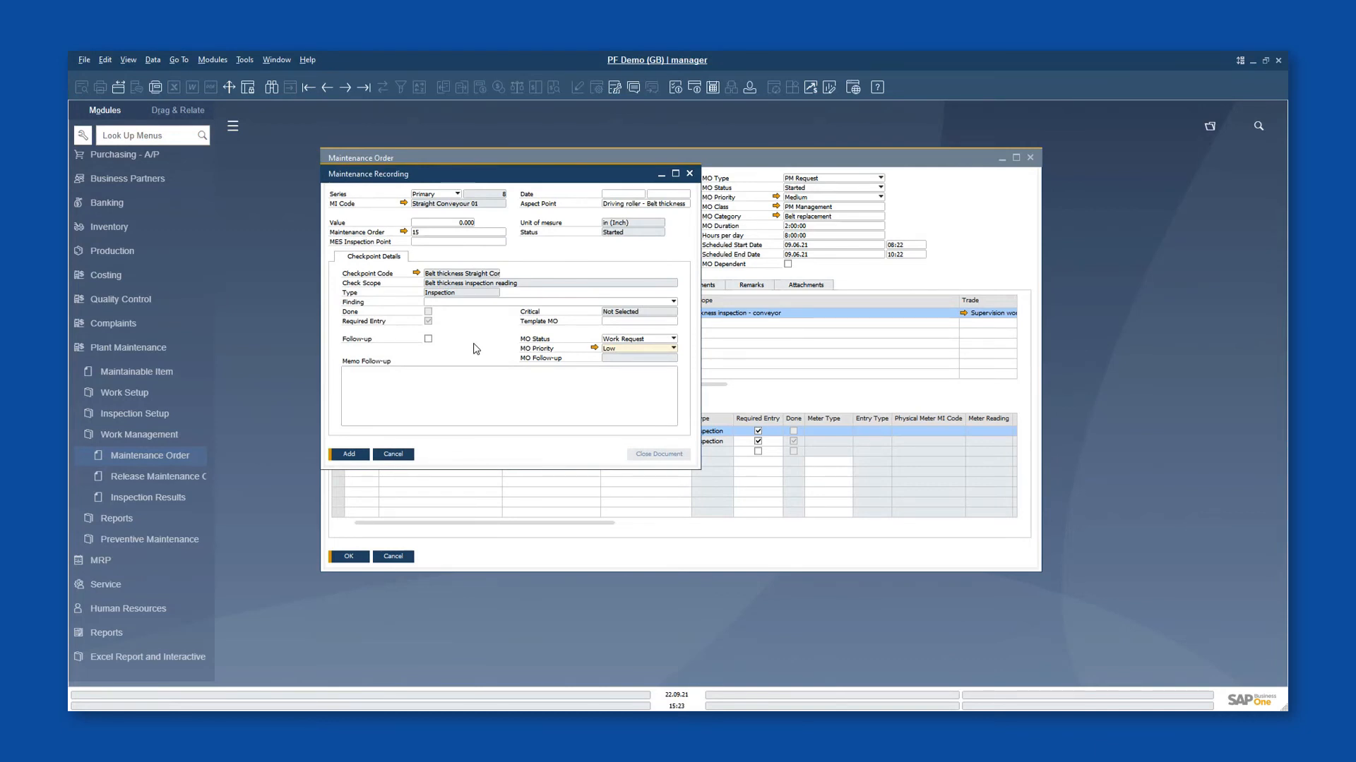
Record a belt thickness value of 2.5 inches, enable Follow-up, and close the recording document
click(439, 223)
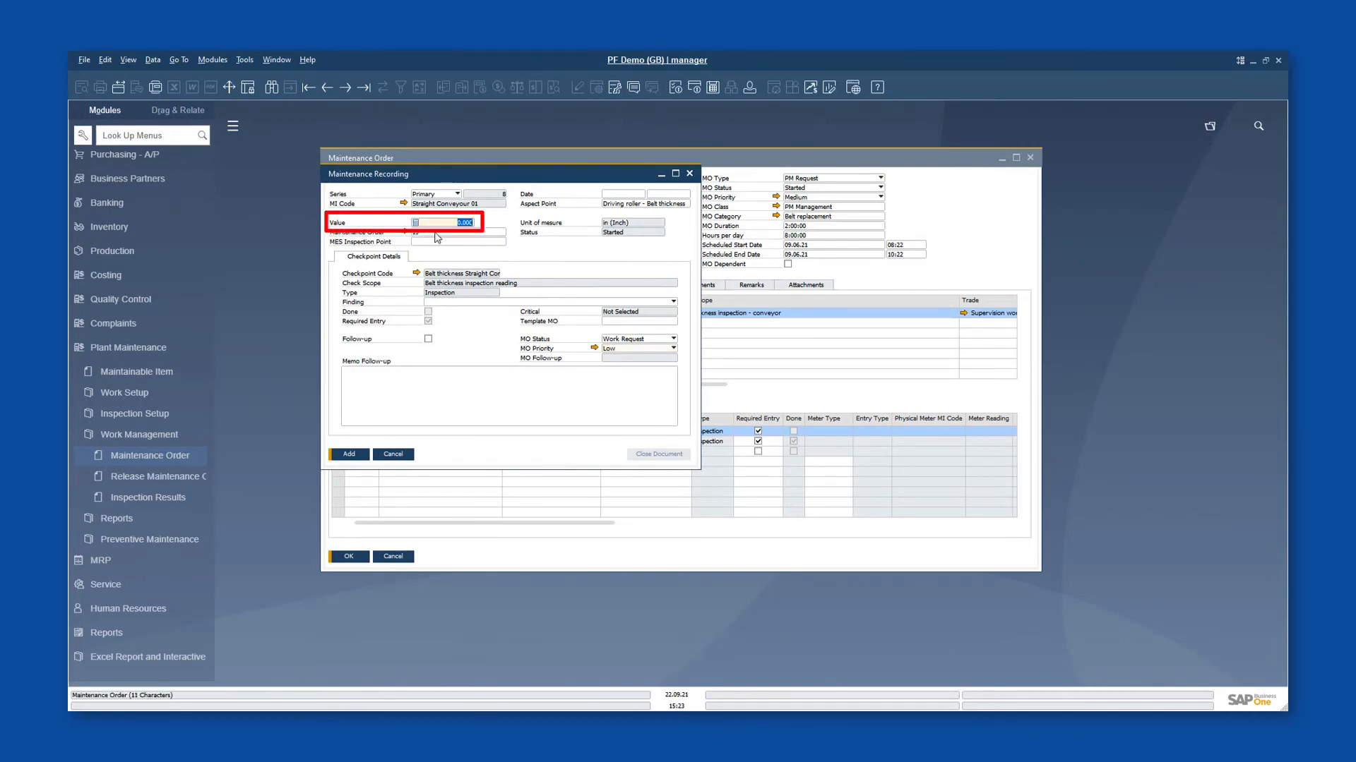
text(2.5)
key(Tab)
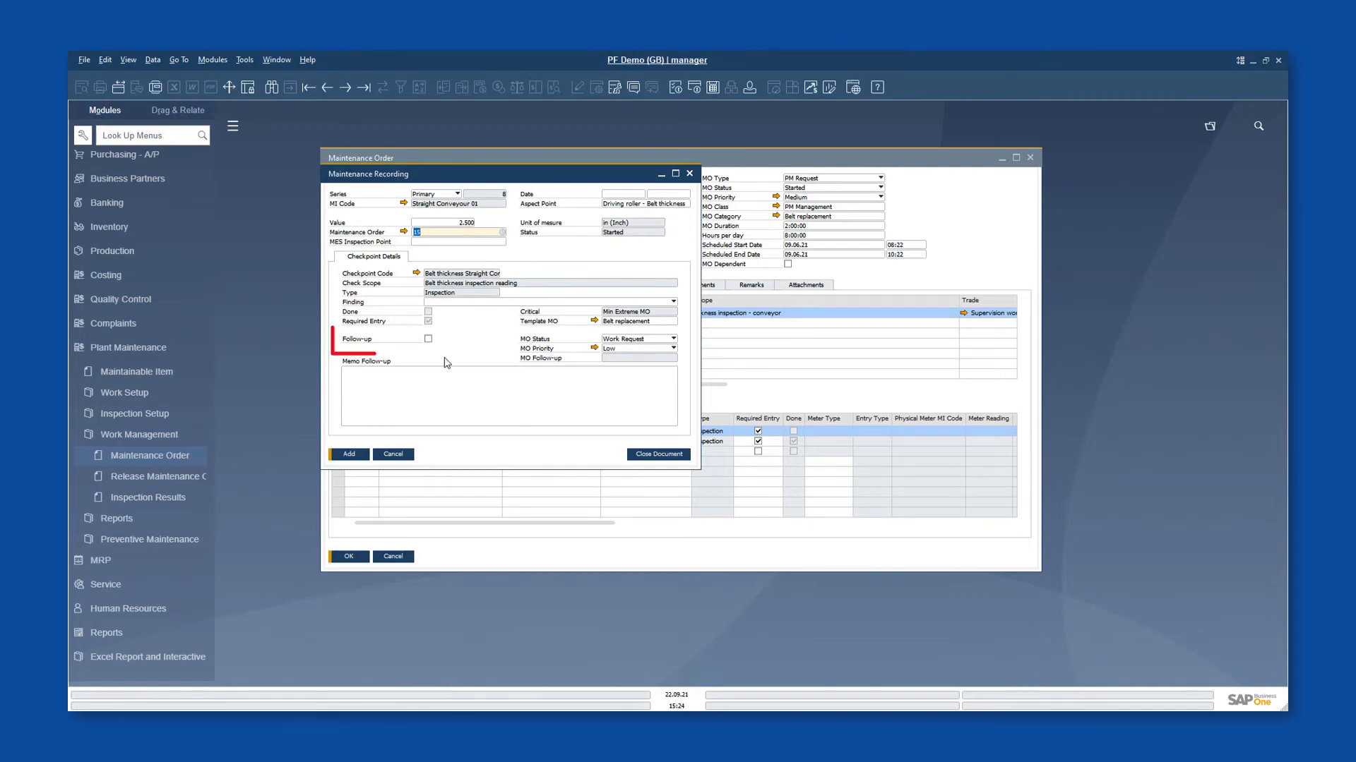
click(428, 339)
click(660, 455)
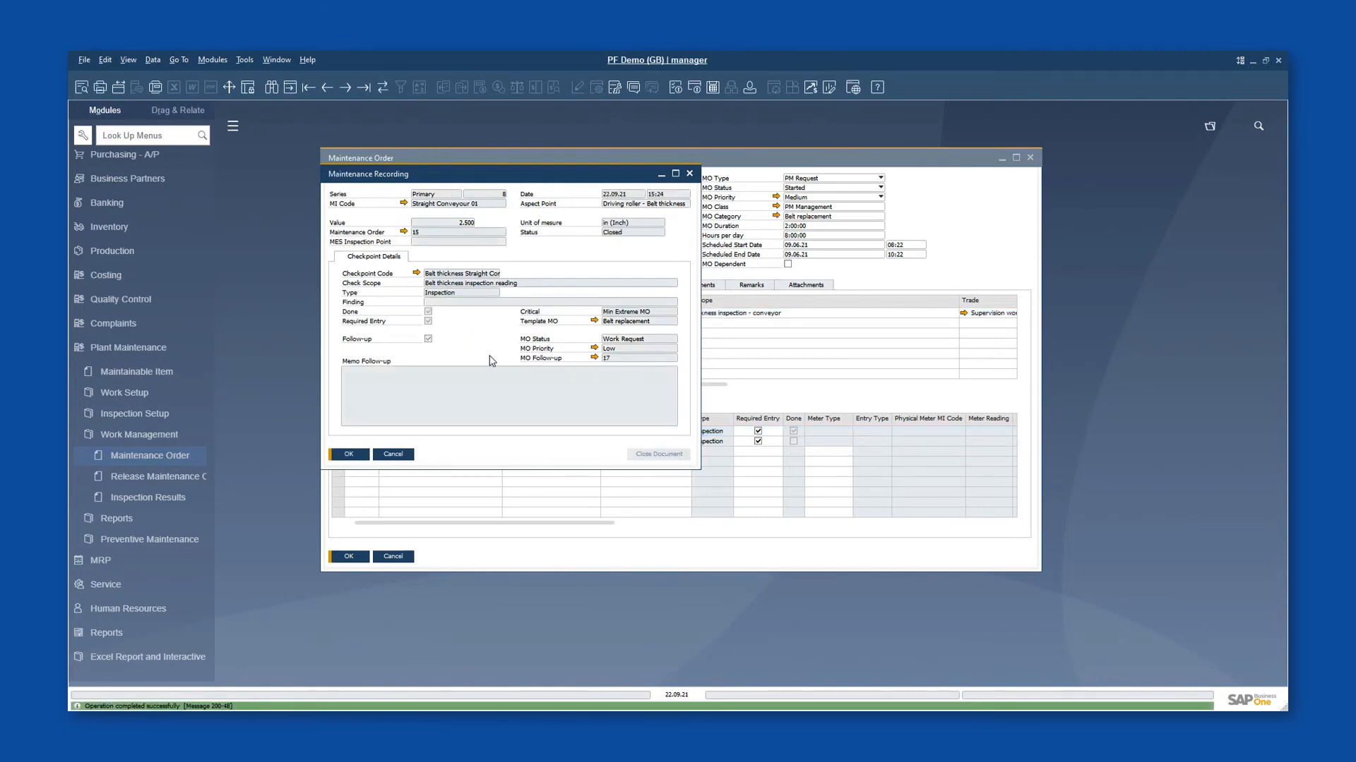
Close the maintenance recording and review the Done and aspect point columns of the Belt thickness order's checklist
click(349, 454)
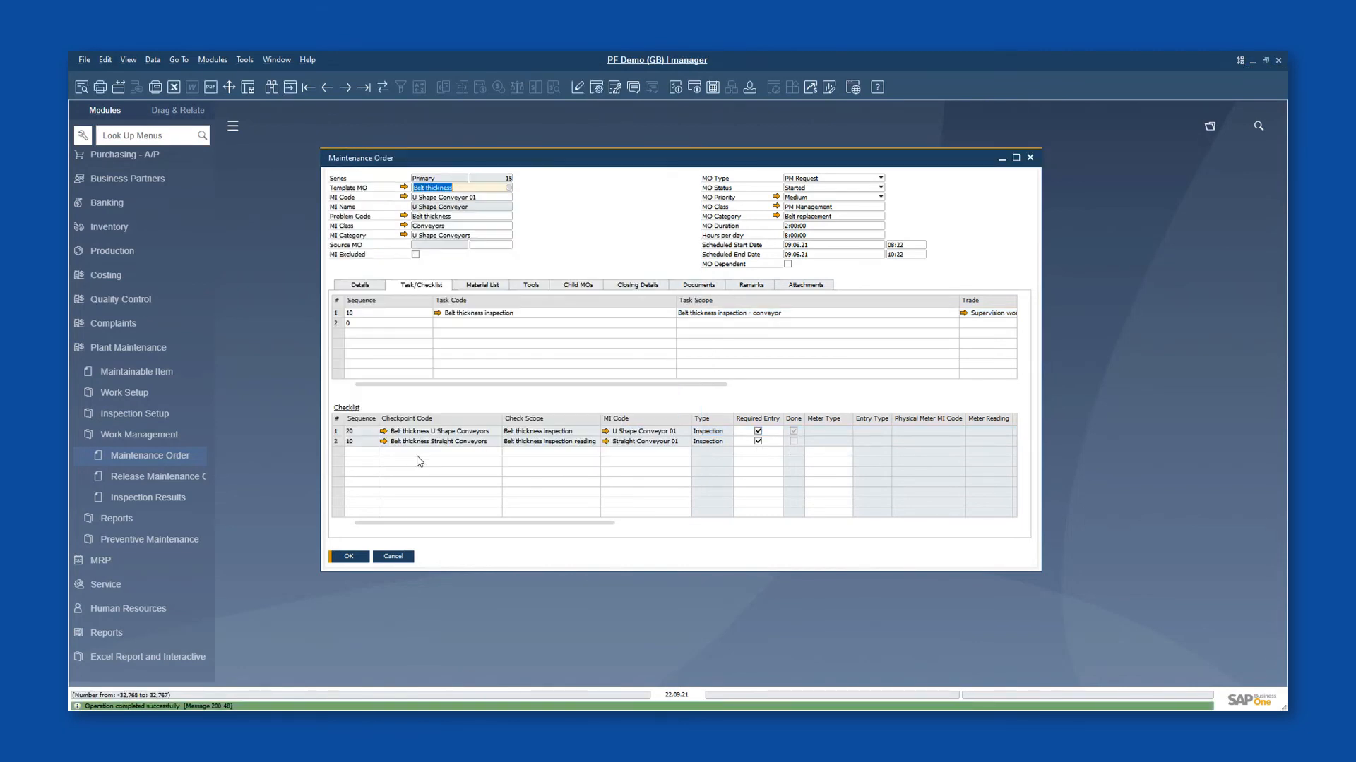
drag(505, 523, 615, 533)
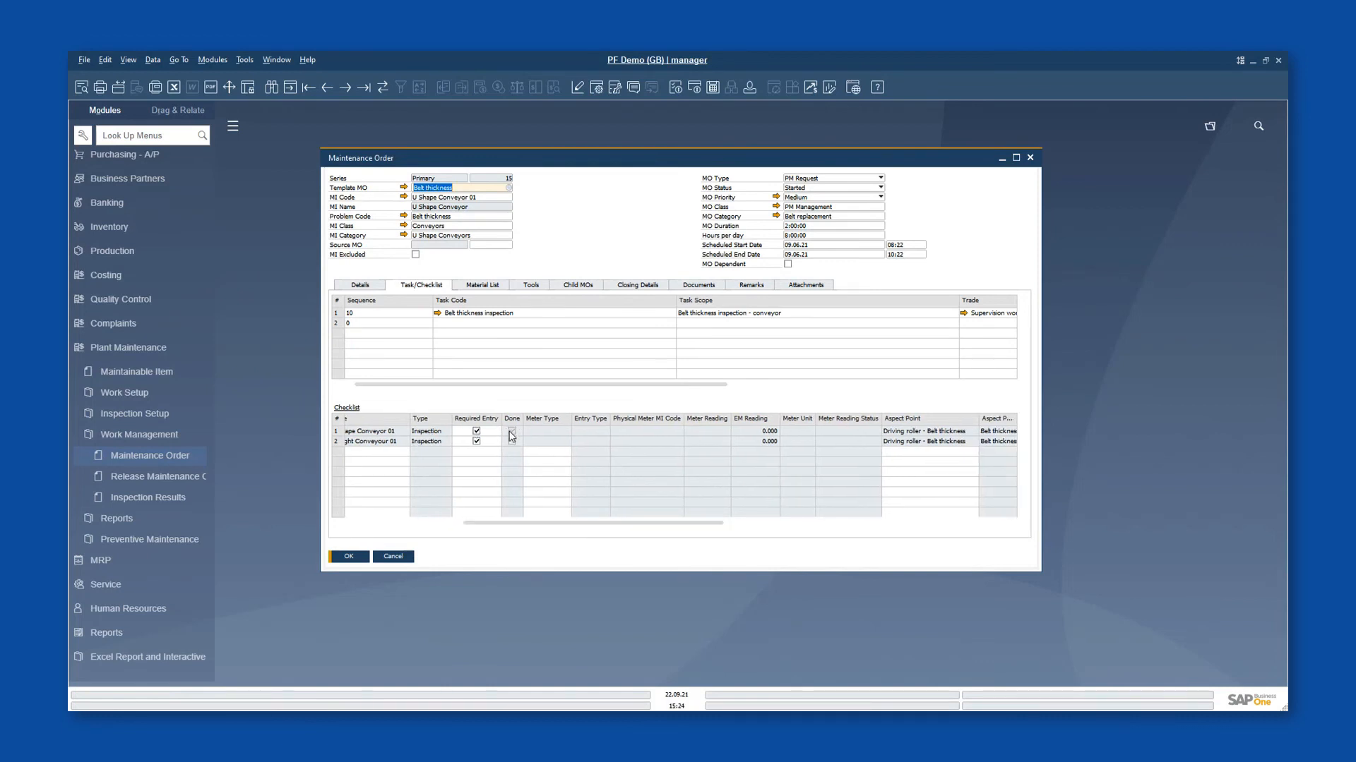
drag(637, 524, 502, 538)
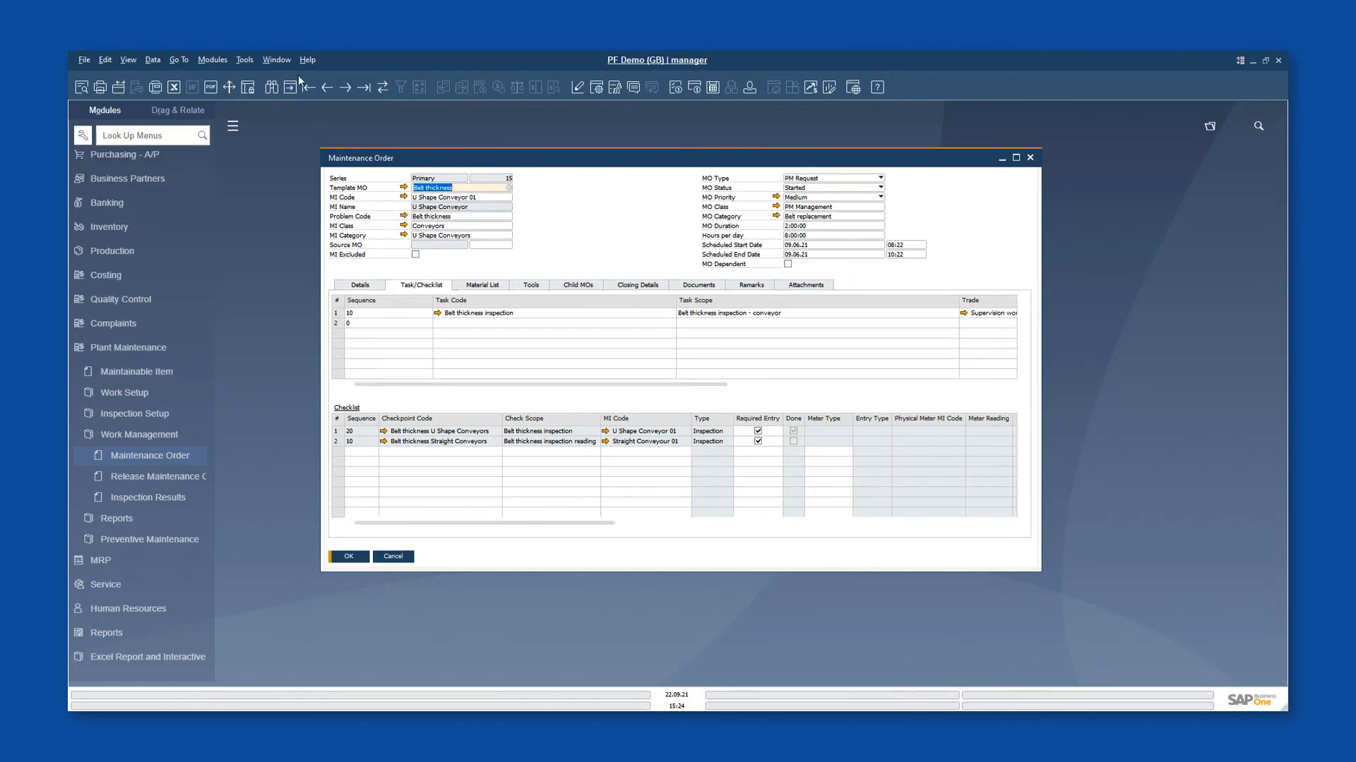
Go to the follow-up Belt replacement maintenance order for Straight Conveyour 01 and select its Belt replacement task
click(345, 87)
click(345, 87)
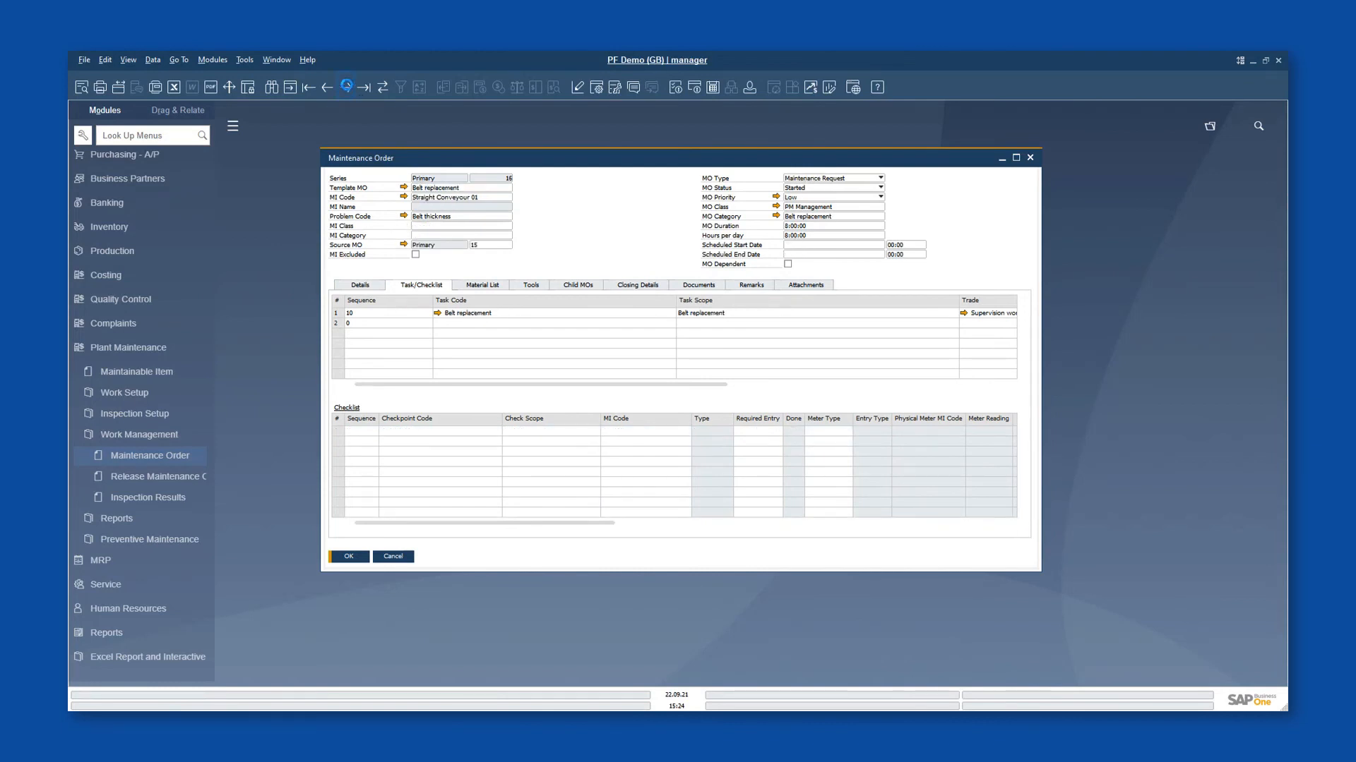
click(336, 313)
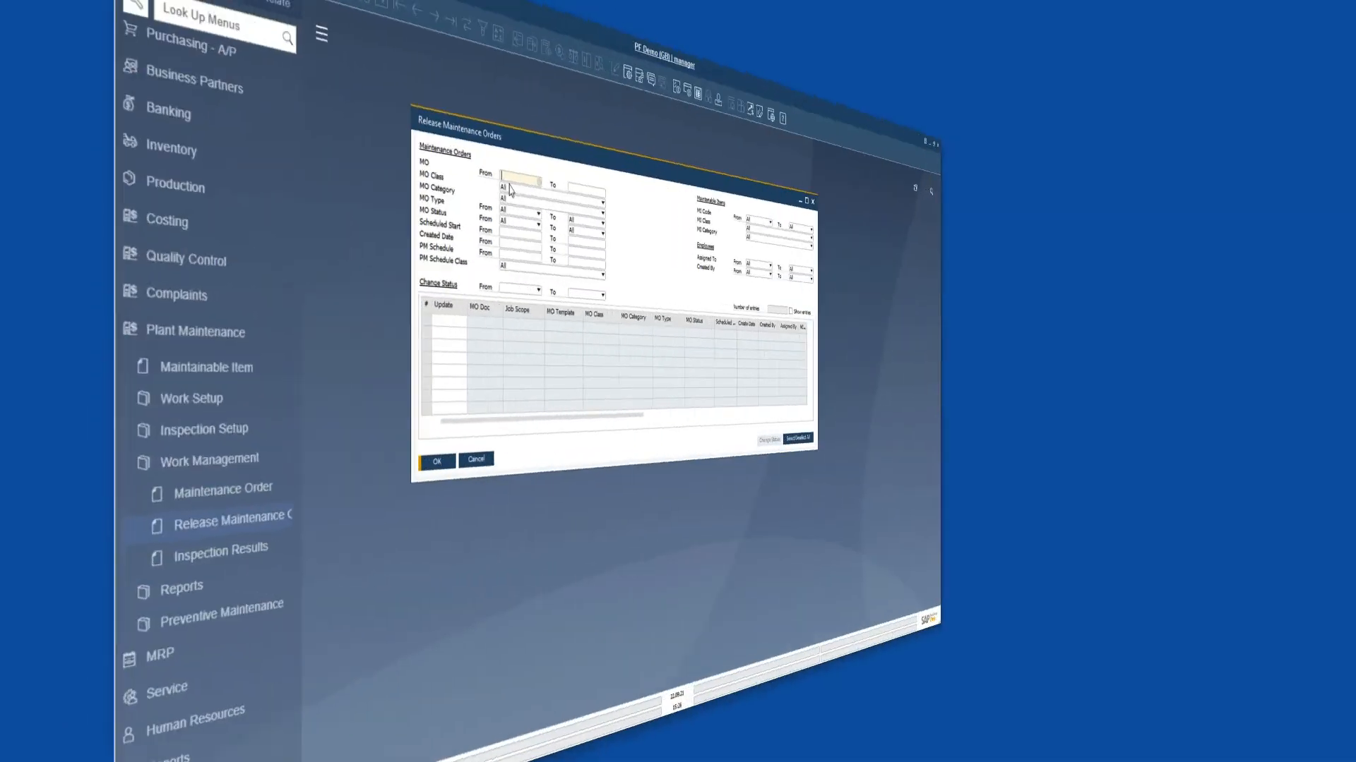
Show the entries for maintenance orders starting from MO 1 in Release Maintenance Orders and maximize the window
key(Tab)
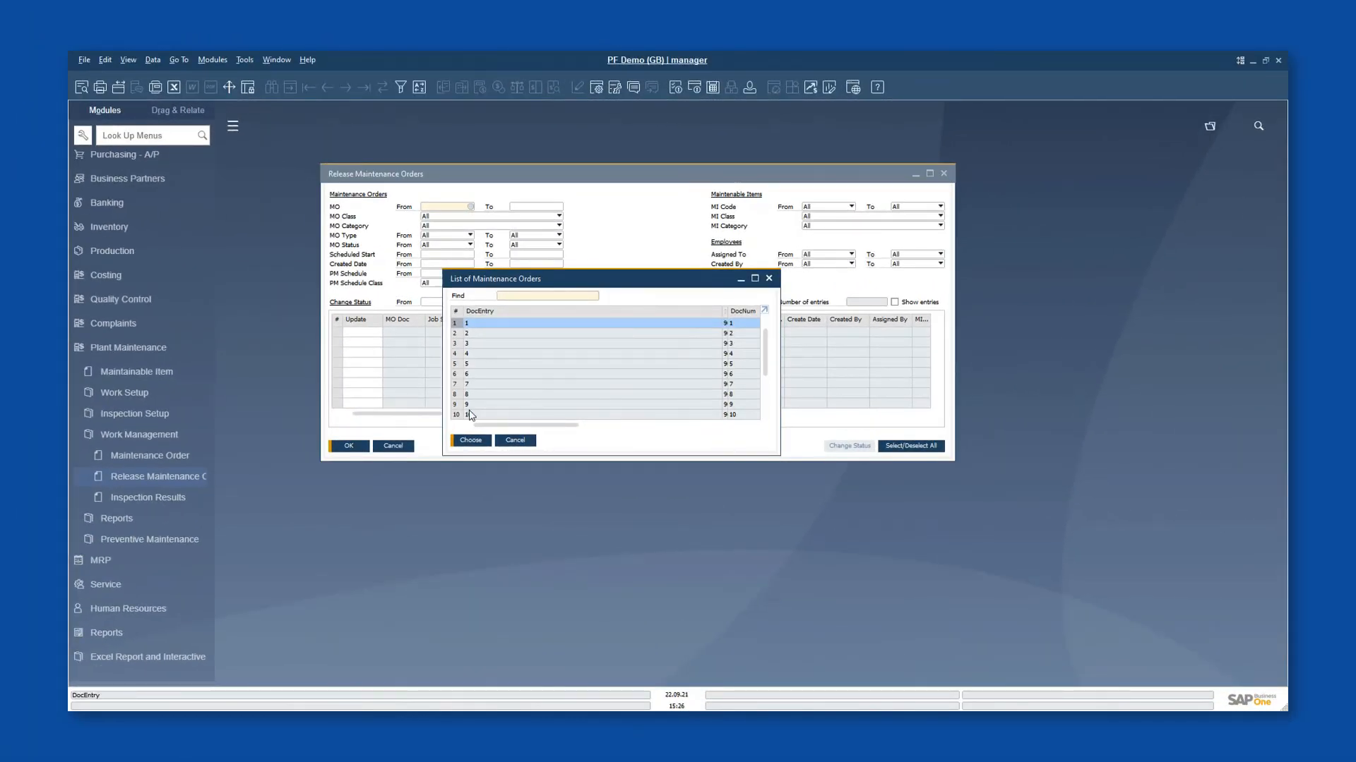
click(472, 440)
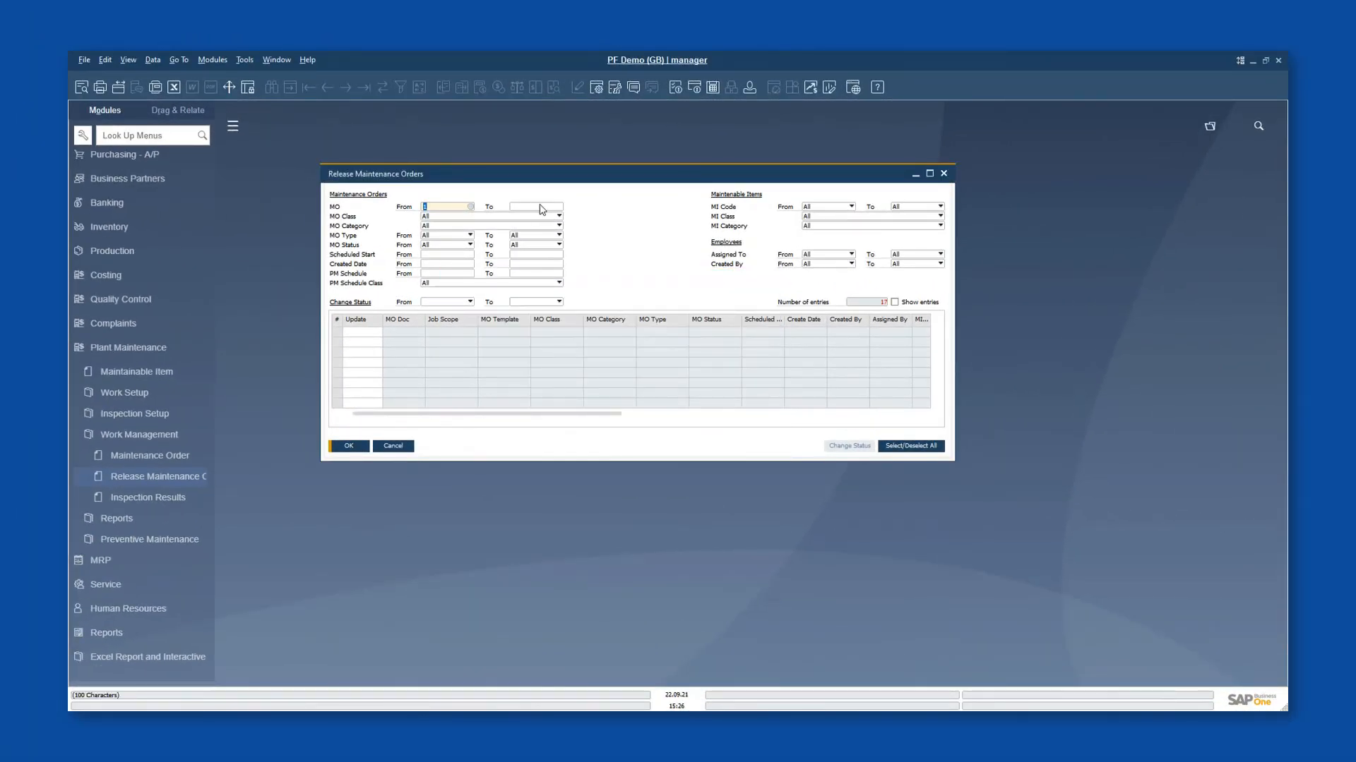
click(895, 302)
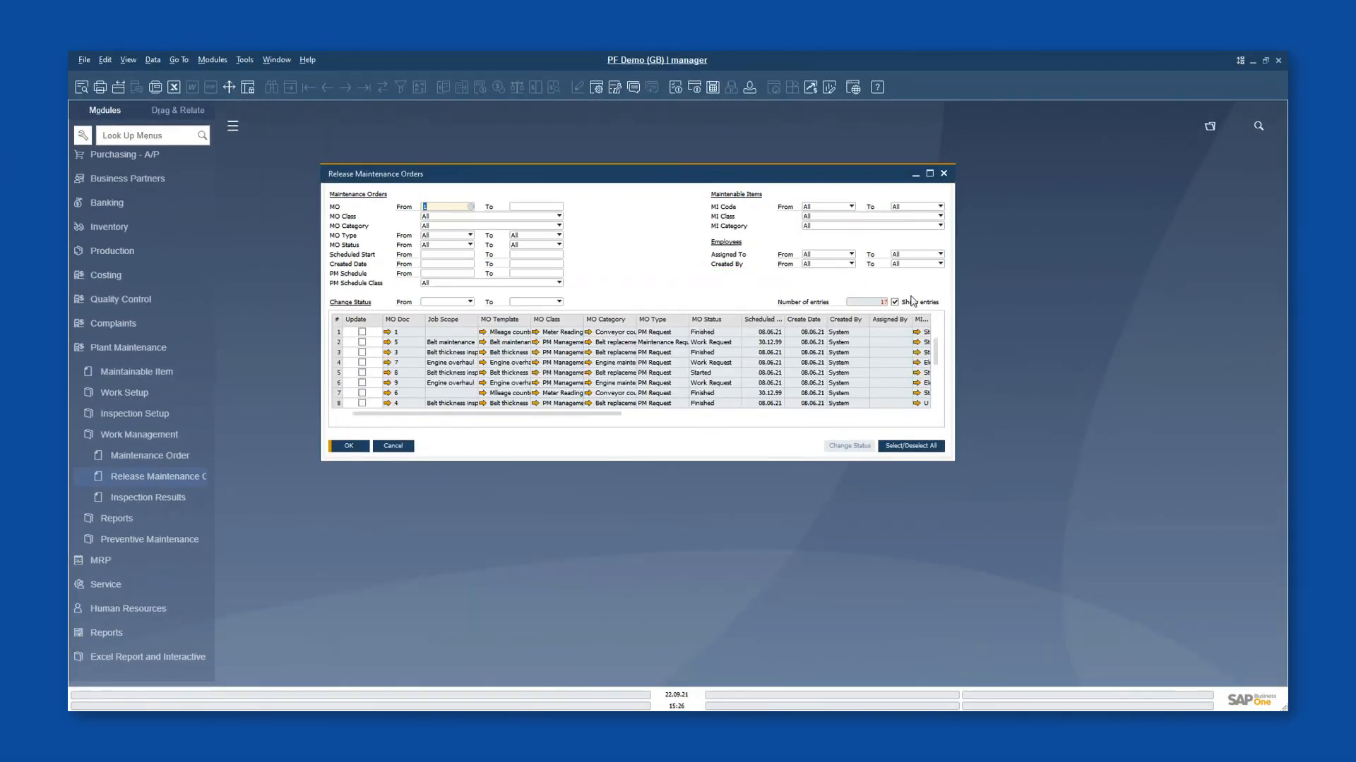
click(929, 173)
click(418, 201)
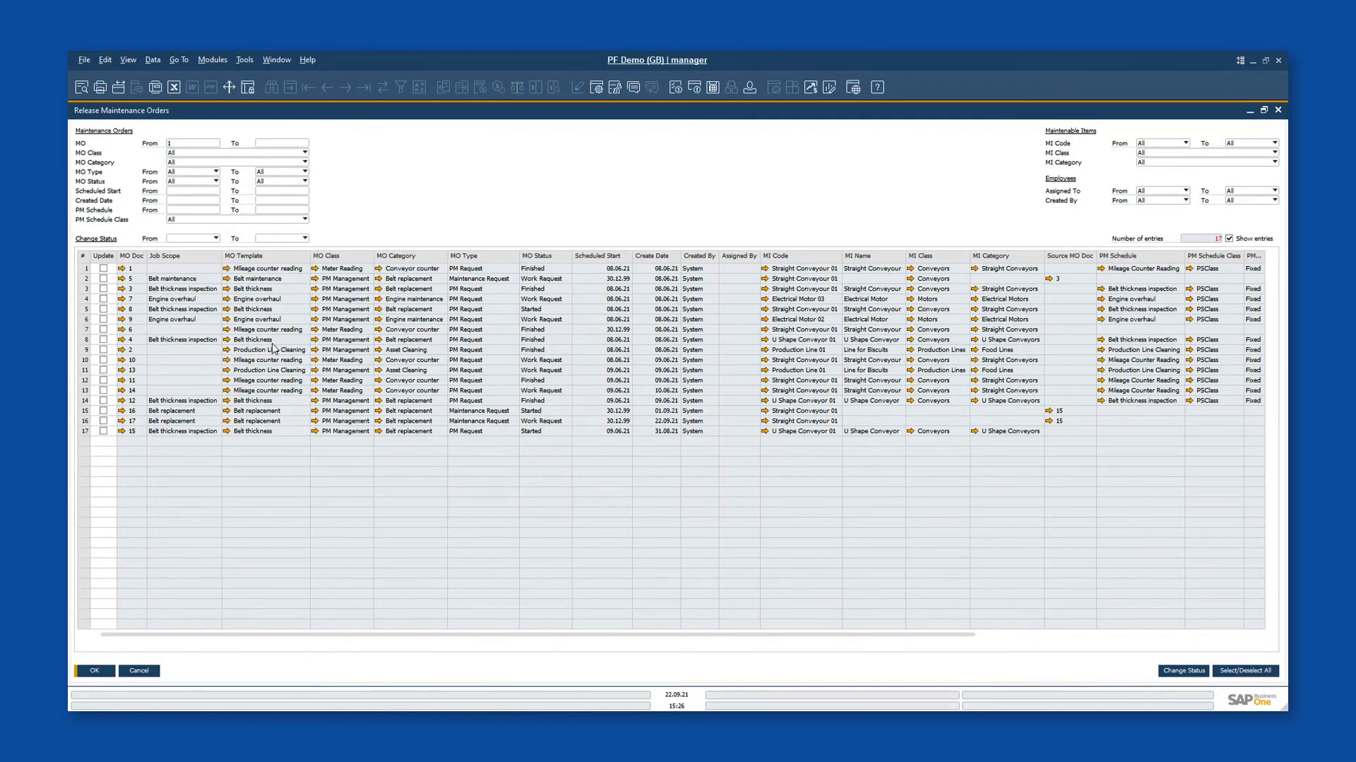
Set the starting status of the status change to Started and open the choices for the target status
click(192, 238)
click(189, 260)
click(283, 238)
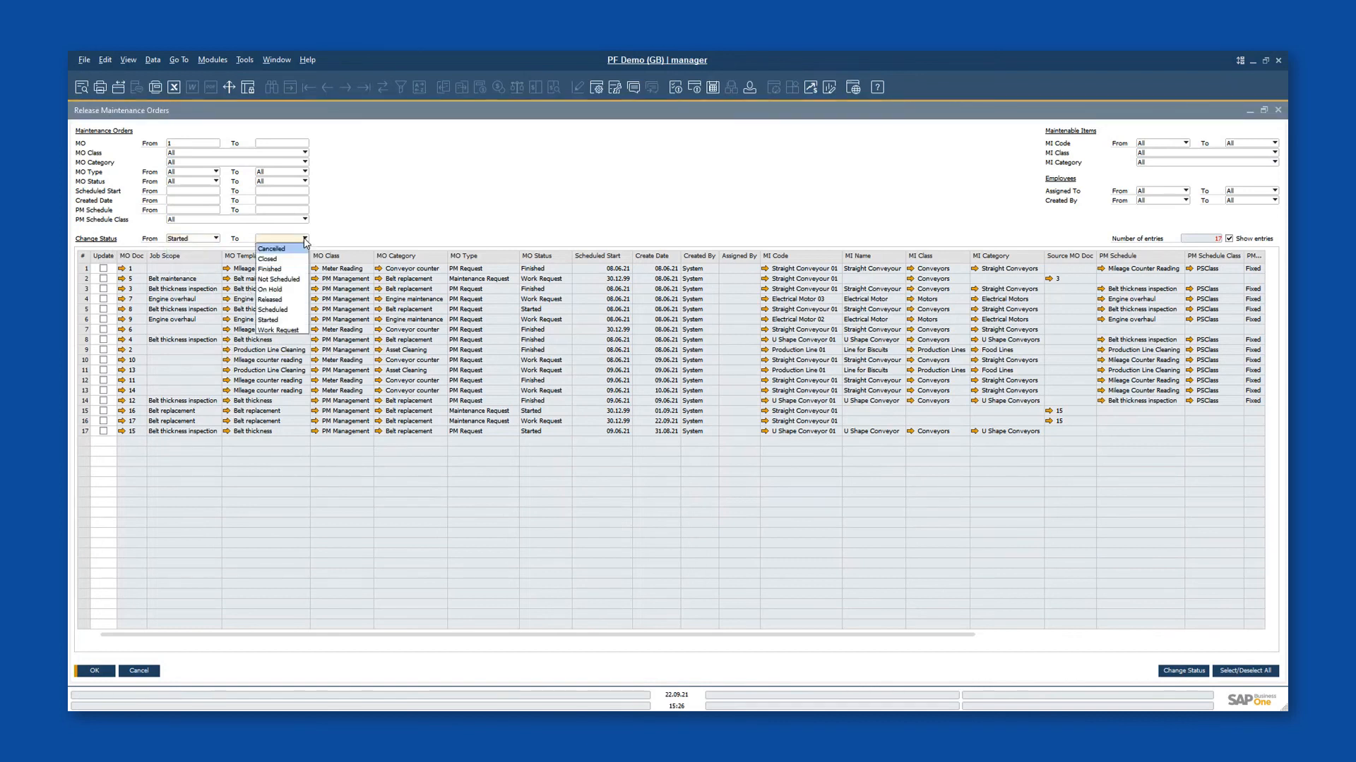